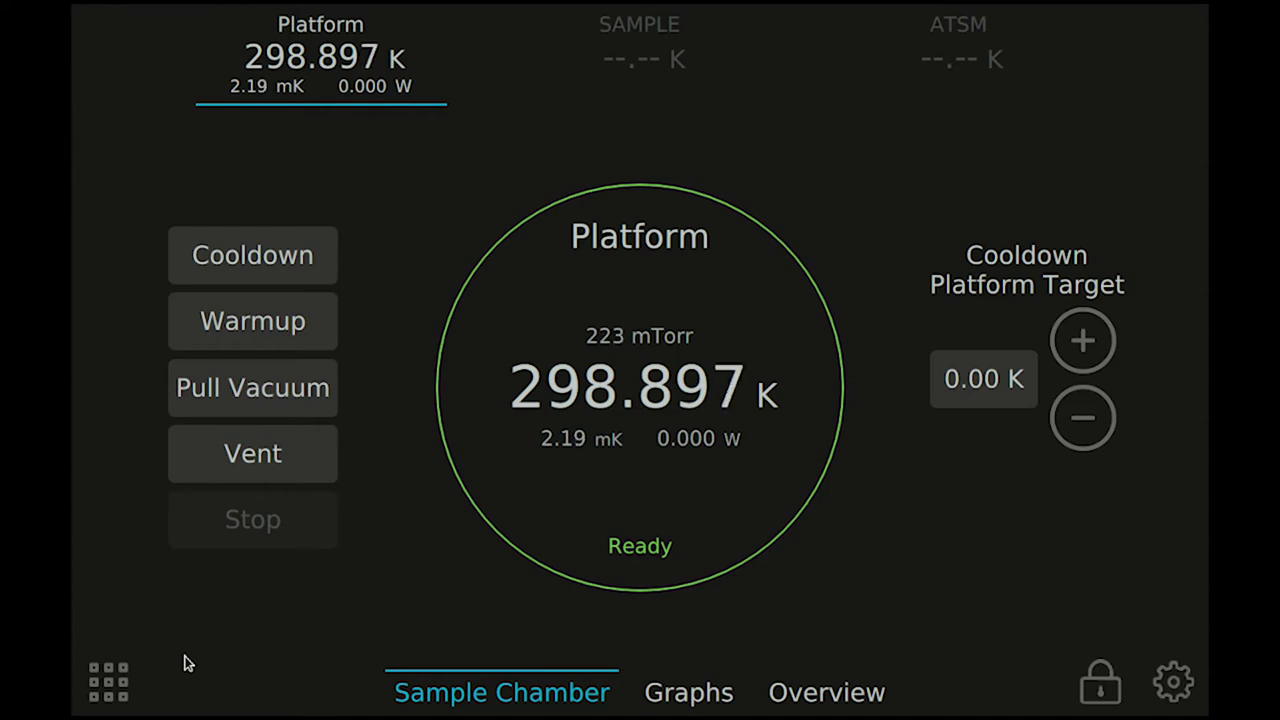
Step: Choose Positioner as the instrument, showing Stack 1 with X, Y and Z grounded at 0
{"action": "left_click", "coordinate": [110, 682]}
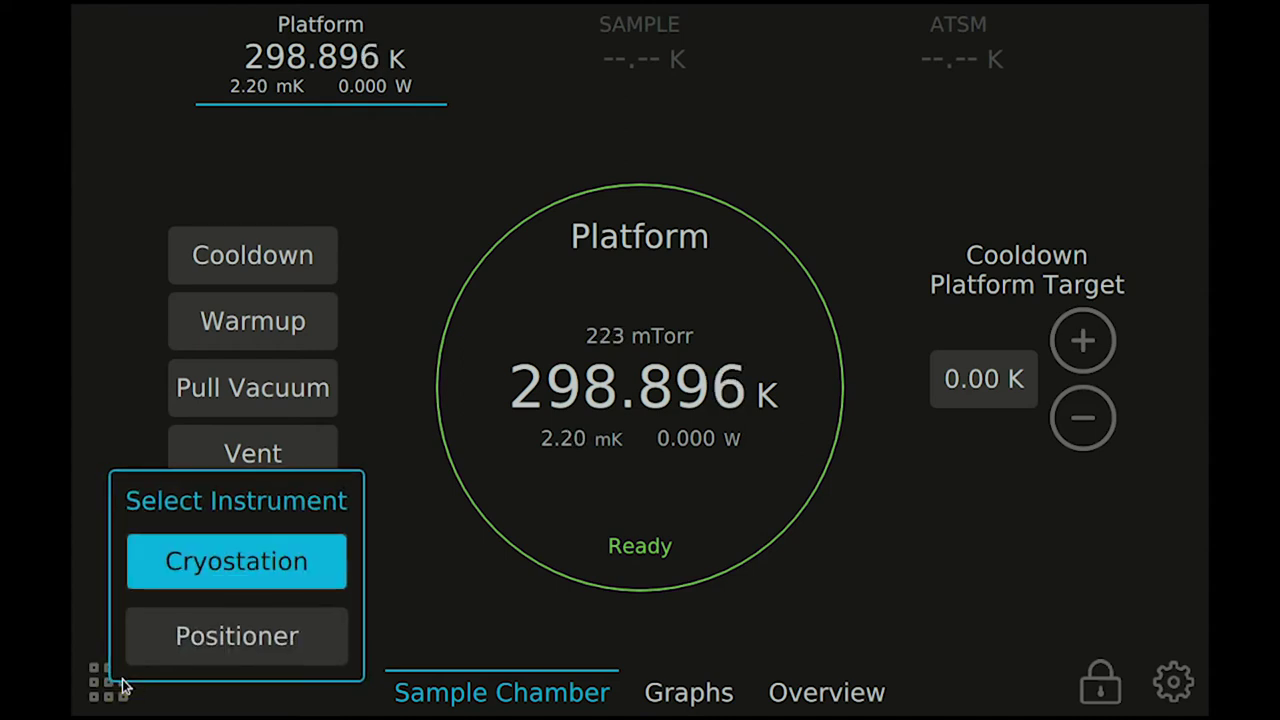
{"action": "left_click", "coordinate": [163, 644]}
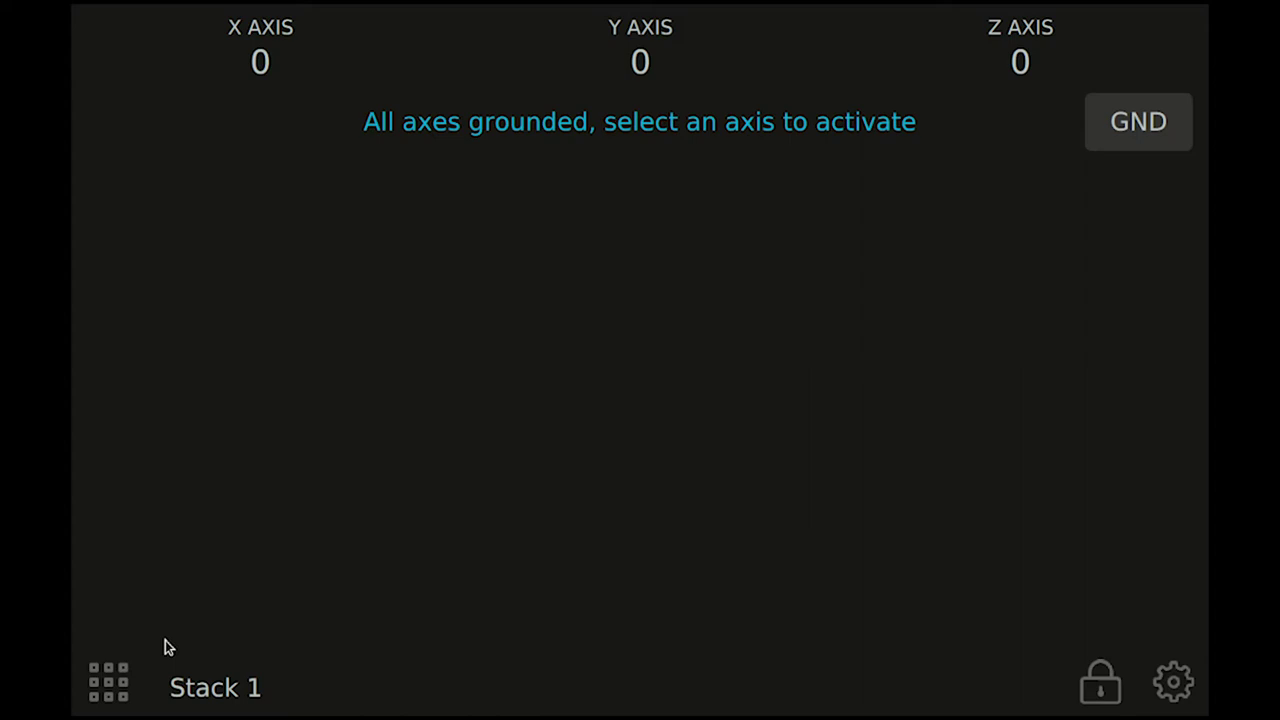
Step: Switch the positioner from Stack 1 to Stack 2
{"action": "left_click", "coordinate": [209, 690]}
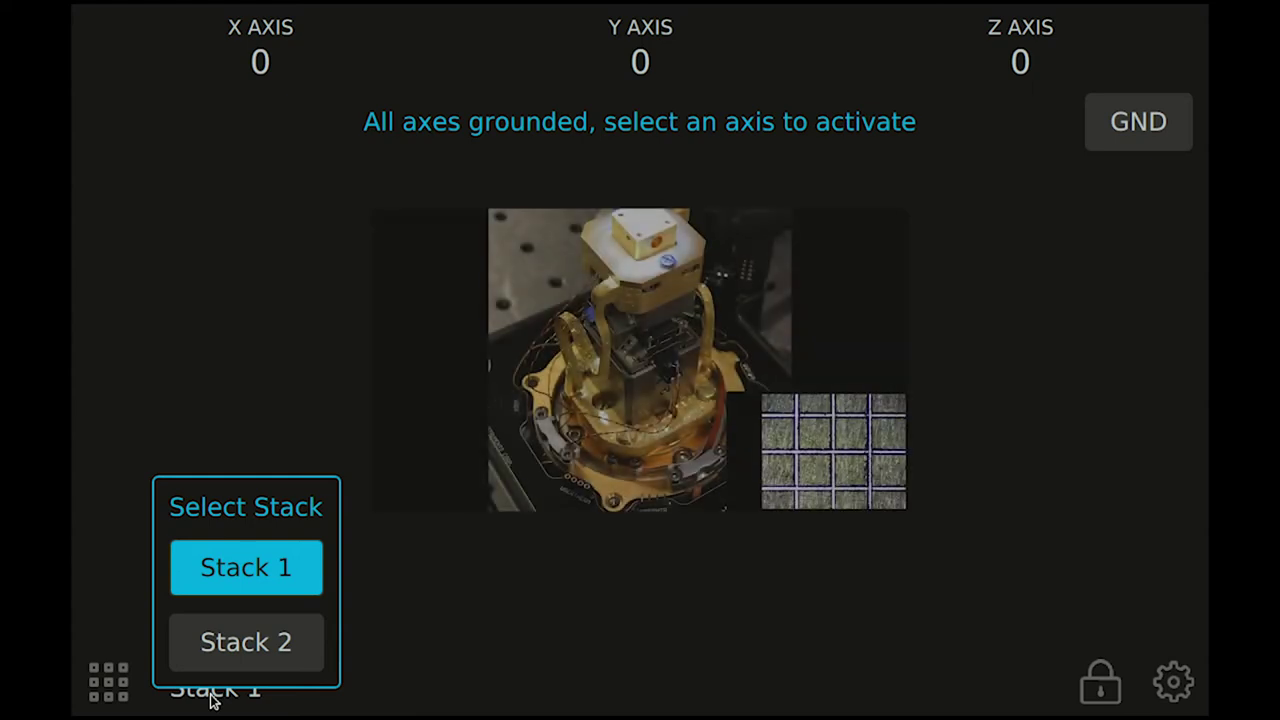
{"action": "left_click", "coordinate": [257, 622]}
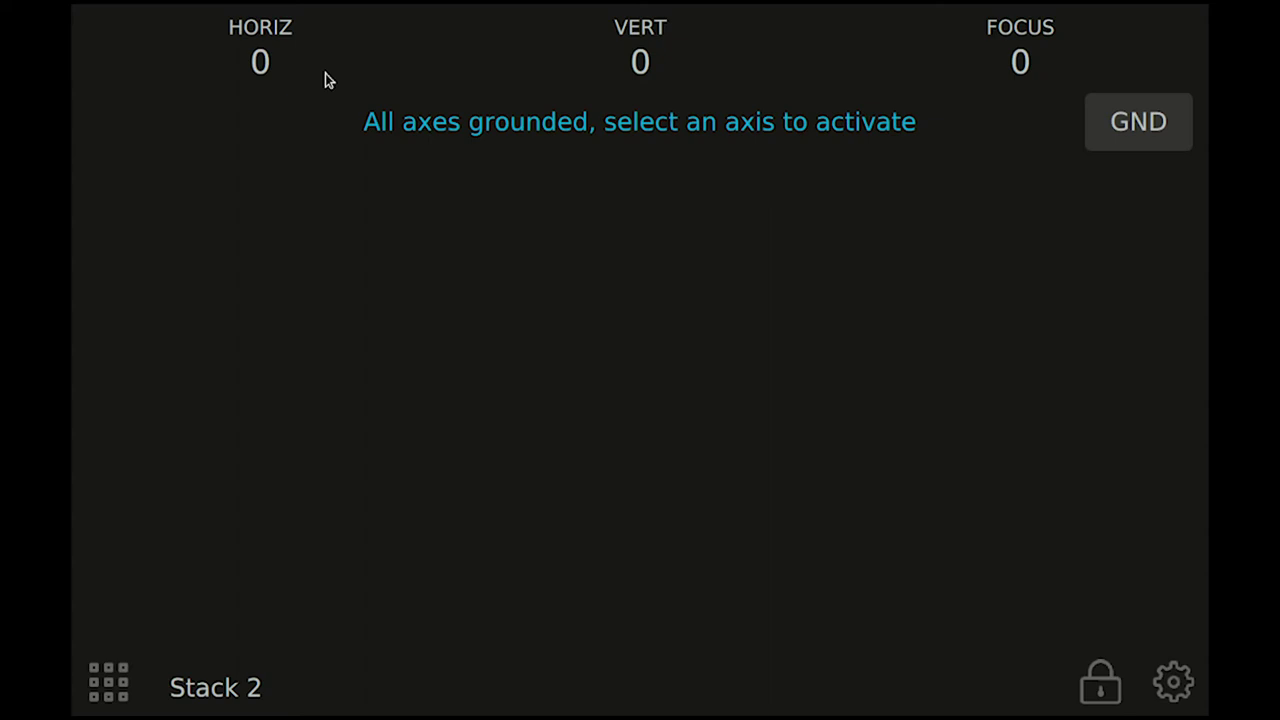
Step: Activate Stack 2's VERT axis to reveal its continuous-mode, 300 V, 5 kHz controls
{"action": "left_click", "coordinate": [645, 60]}
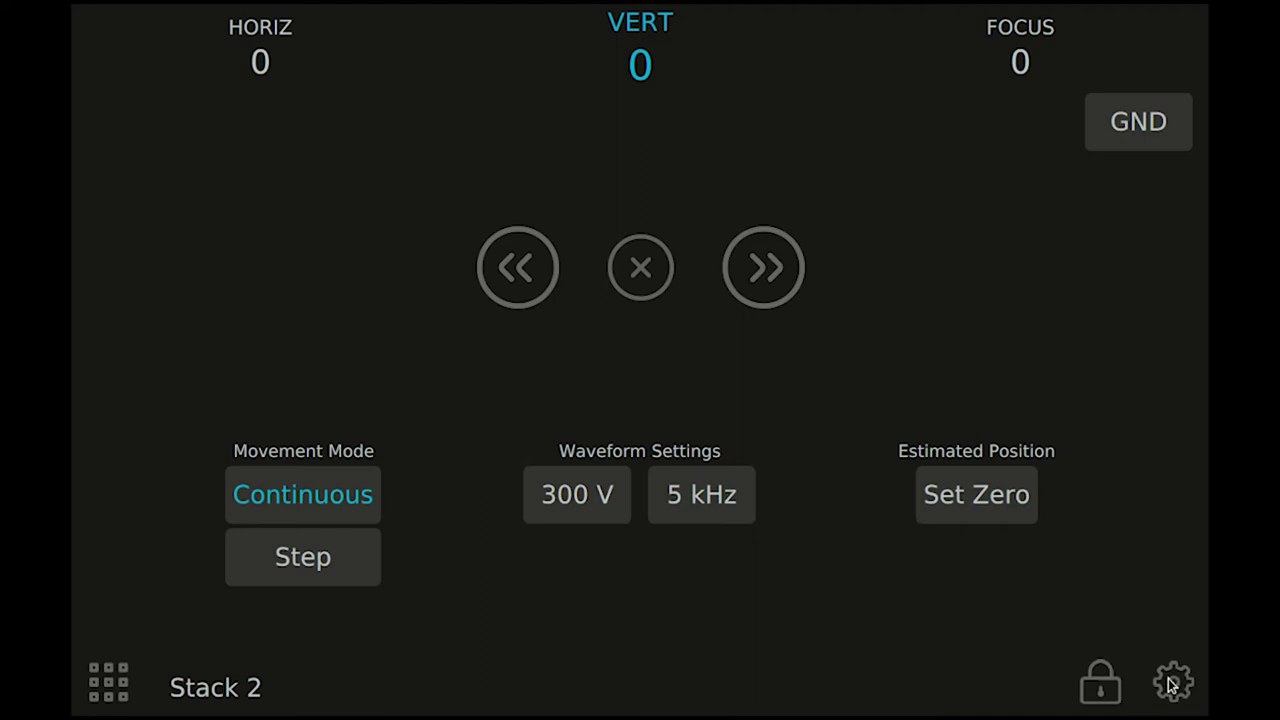
Step: Open the instrument settings page for Stack 1's Axis 1 (X AXIS)
{"action": "left_click", "coordinate": [1172, 684]}
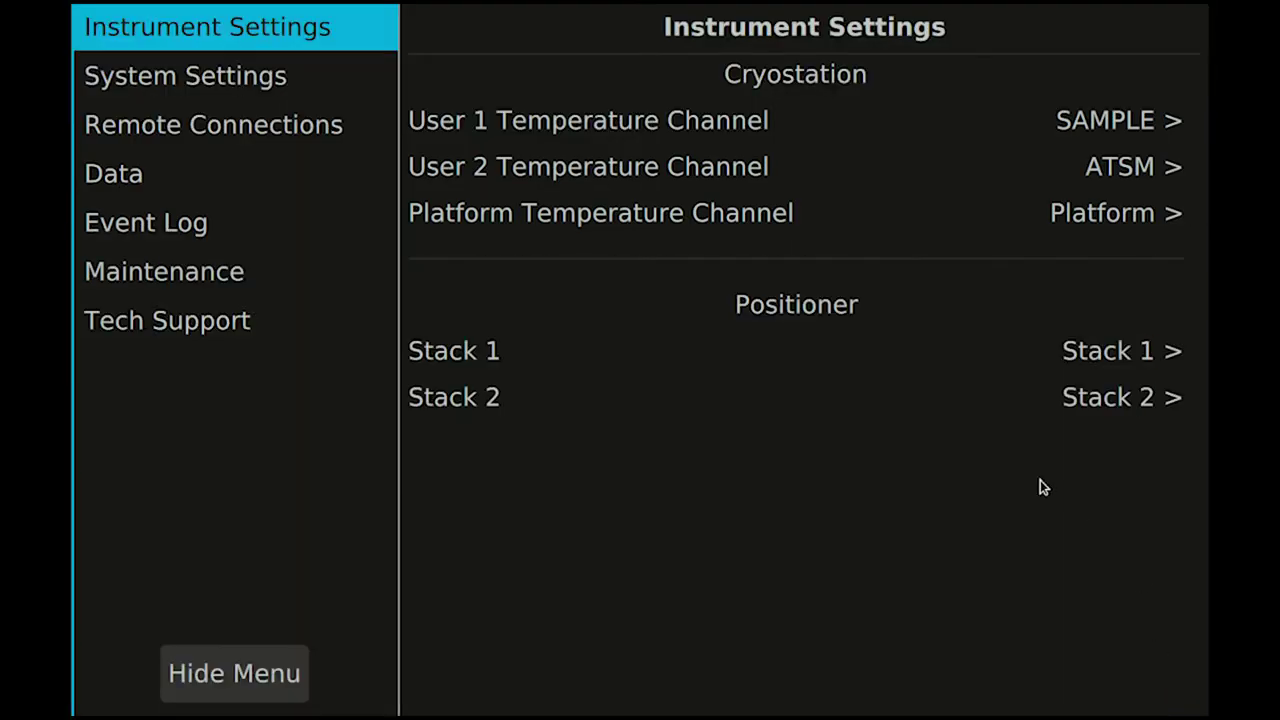
{"action": "left_click", "coordinate": [1068, 355]}
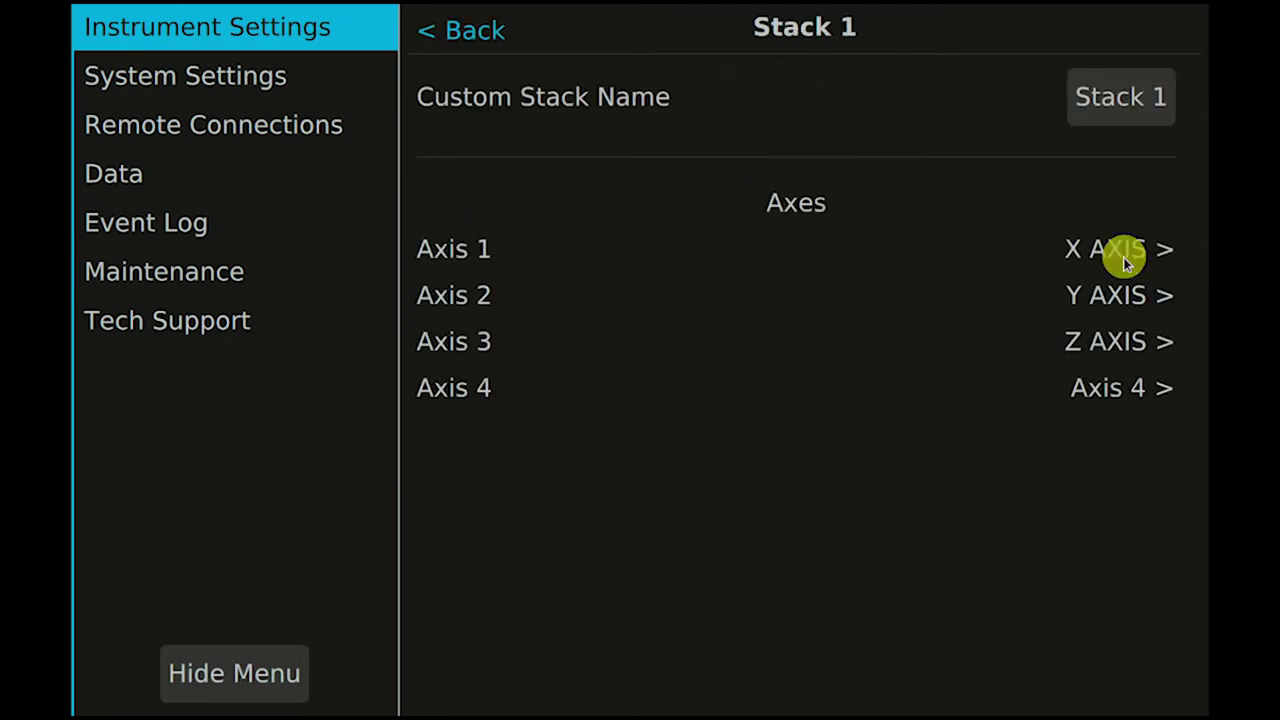
{"action": "left_click", "coordinate": [1123, 251]}
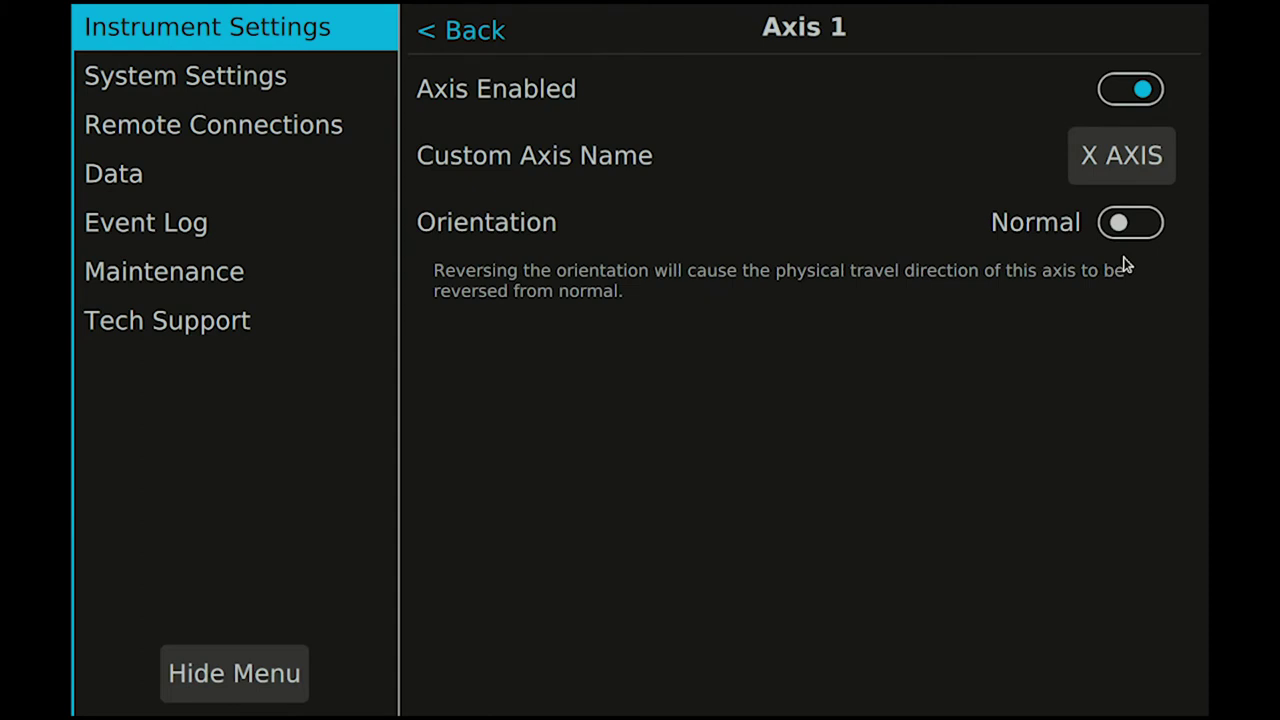
Step: Set Axis 1's custom name to HORIZONTAL in capital letters, replacing X AXIS
{"action": "left_click", "coordinate": [1119, 155]}
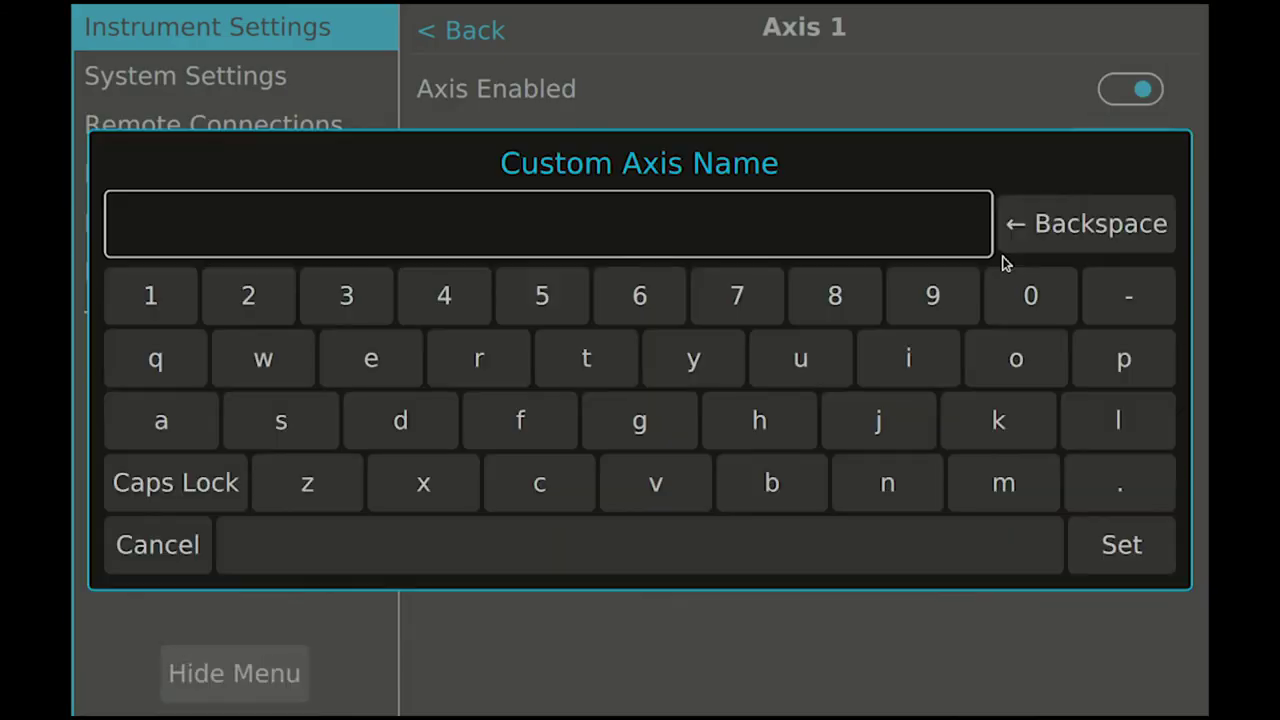
{"action": "left_click", "coordinate": [229, 486]}
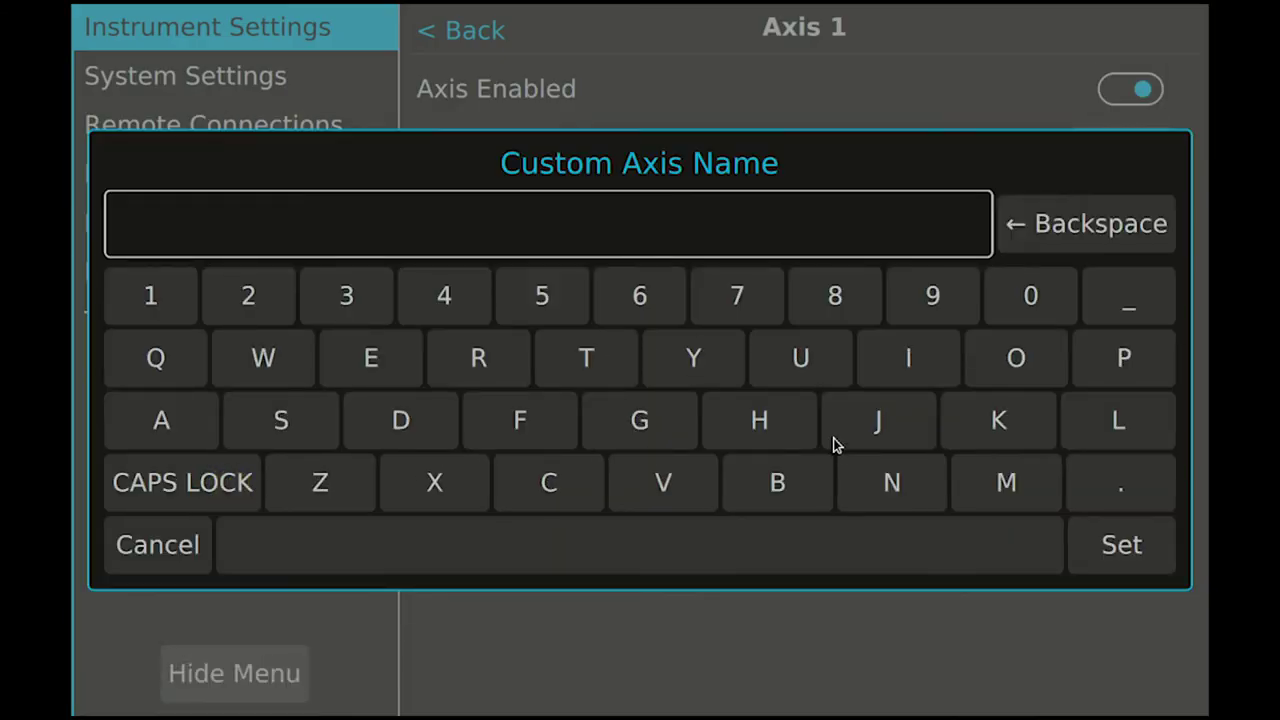
{"action": "left_click", "coordinate": [760, 422]}
{"action": "left_click", "coordinate": [1014, 357]}
{"action": "left_click", "coordinate": [475, 366]}
{"action": "left_click", "coordinate": [893, 359]}
{"action": "left_click", "coordinate": [314, 479]}
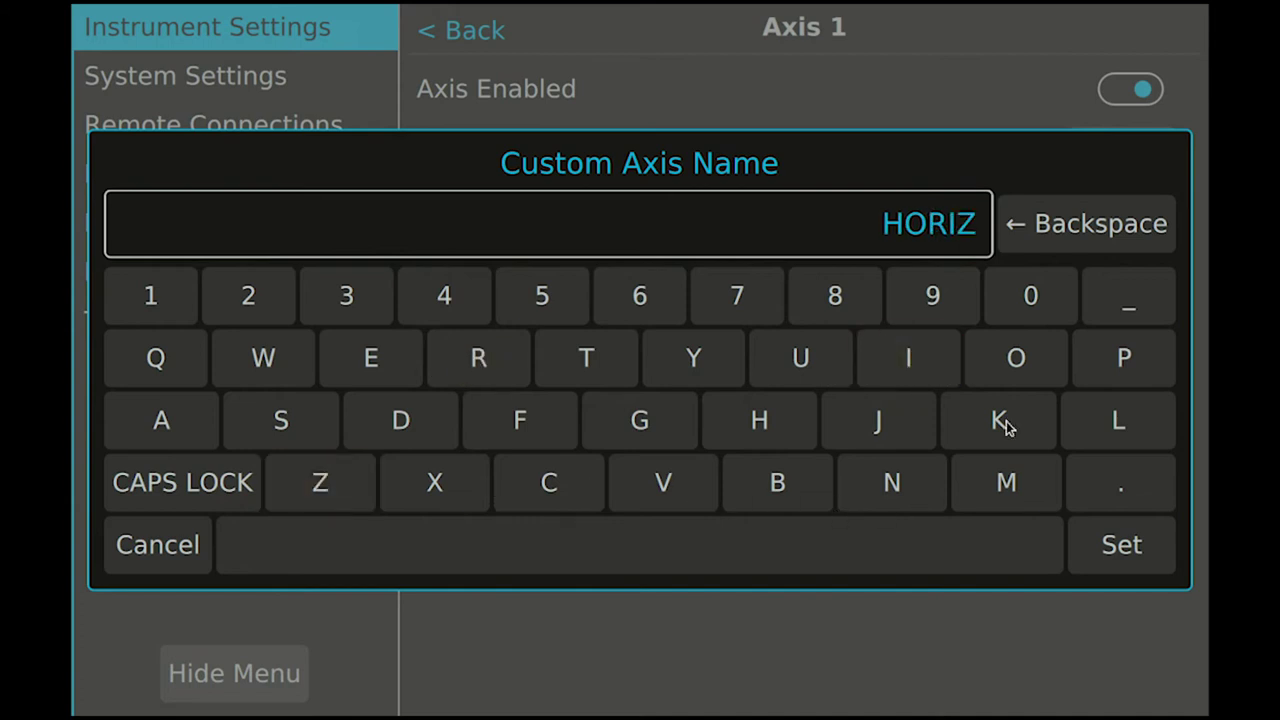
{"action": "left_click", "coordinate": [1014, 357]}
{"action": "left_click", "coordinate": [868, 490]}
{"action": "left_click", "coordinate": [578, 368]}
{"action": "left_click", "coordinate": [160, 425]}
{"action": "left_click", "coordinate": [1135, 410]}
{"action": "left_click", "coordinate": [1146, 551]}
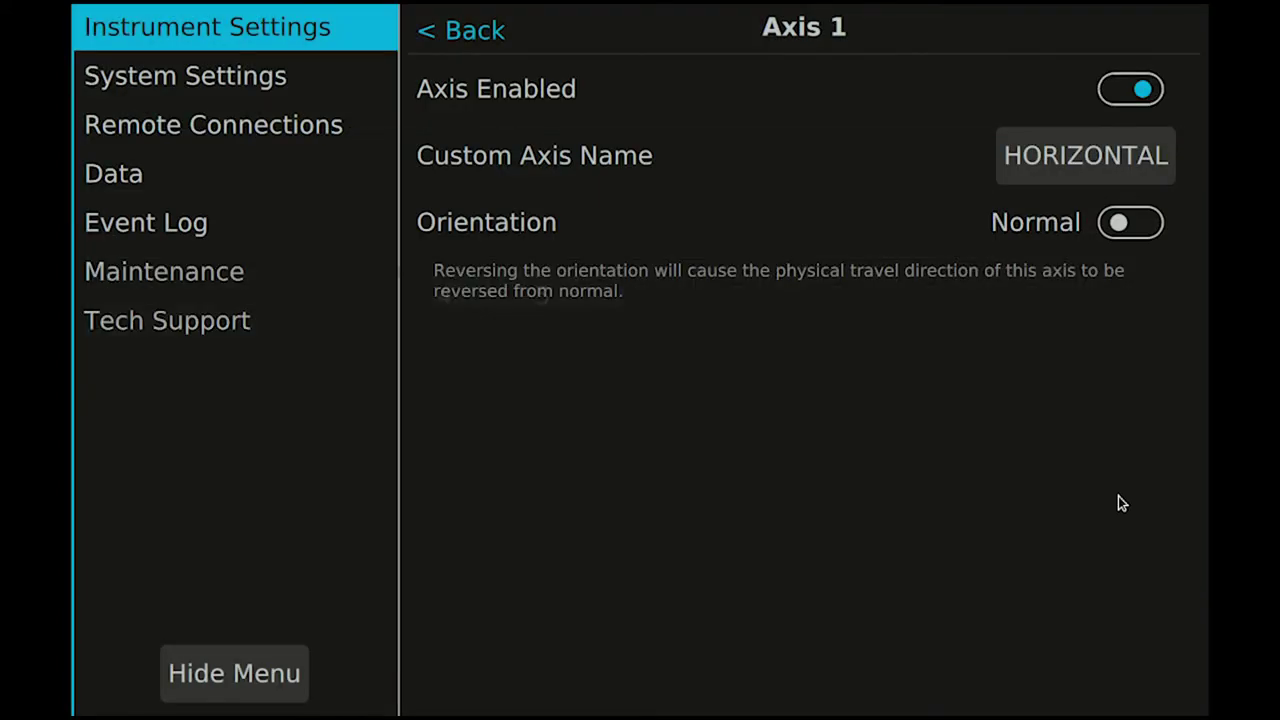
Step: Toggle Axis 1 orientation to Reversed and back to Normal, then disable and re-enable the axis
{"action": "left_click", "coordinate": [1127, 227]}
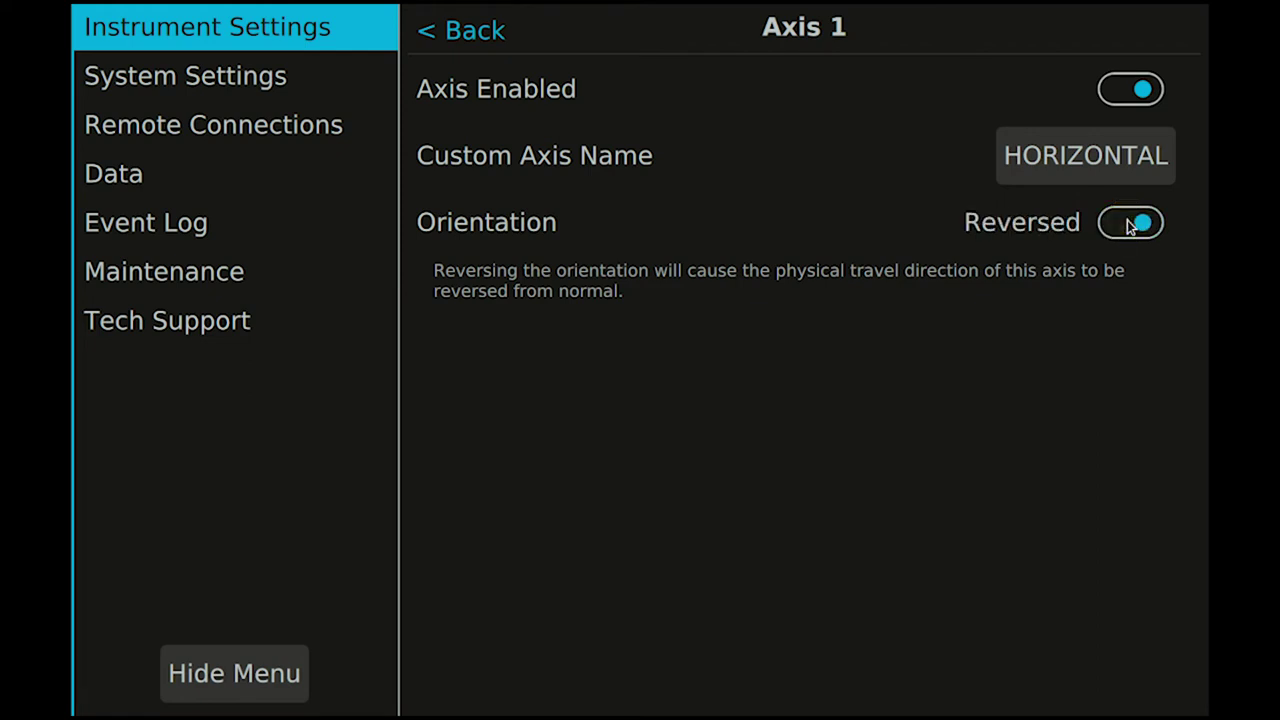
{"action": "left_click", "coordinate": [1130, 227]}
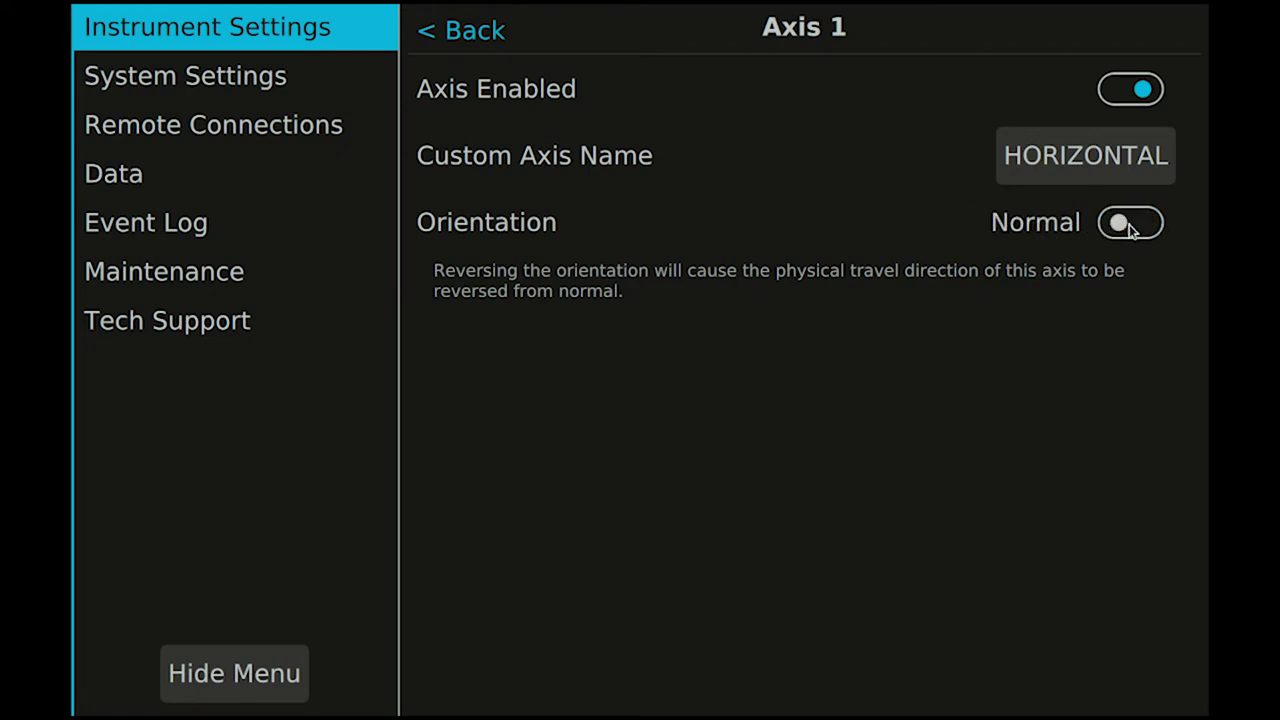
{"action": "left_click", "coordinate": [1128, 92]}
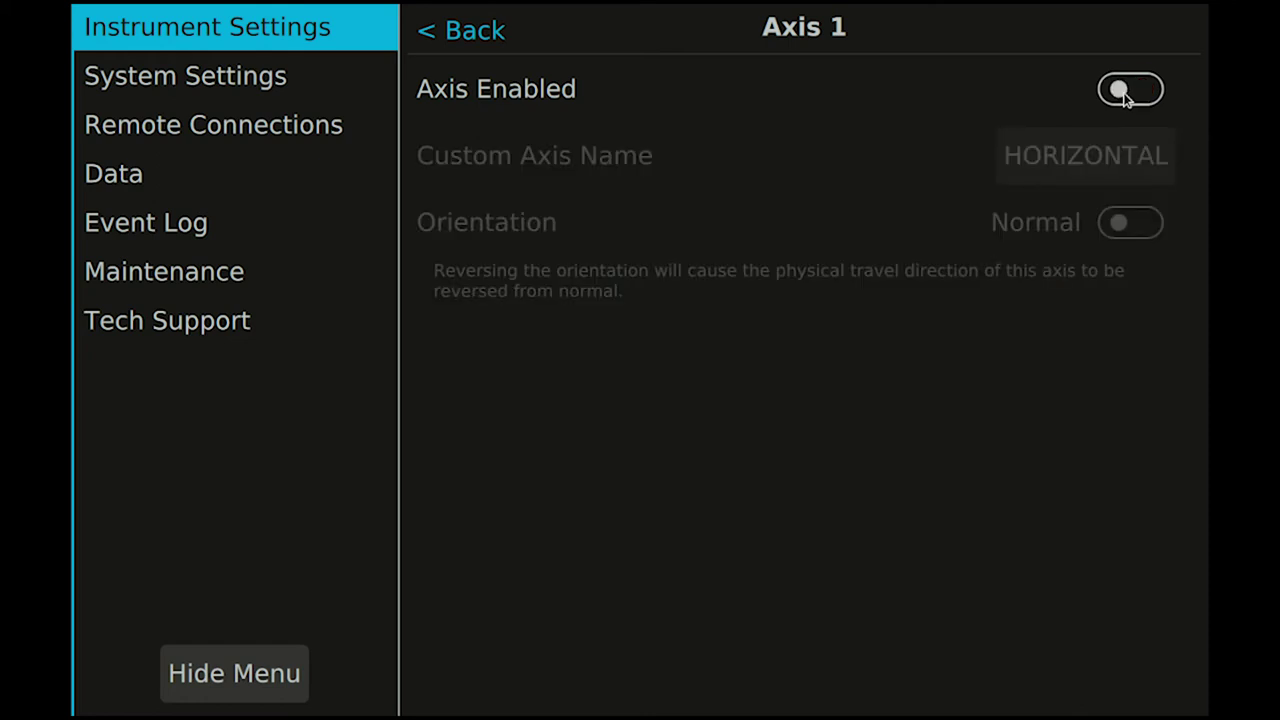
{"action": "left_click", "coordinate": [1127, 94]}
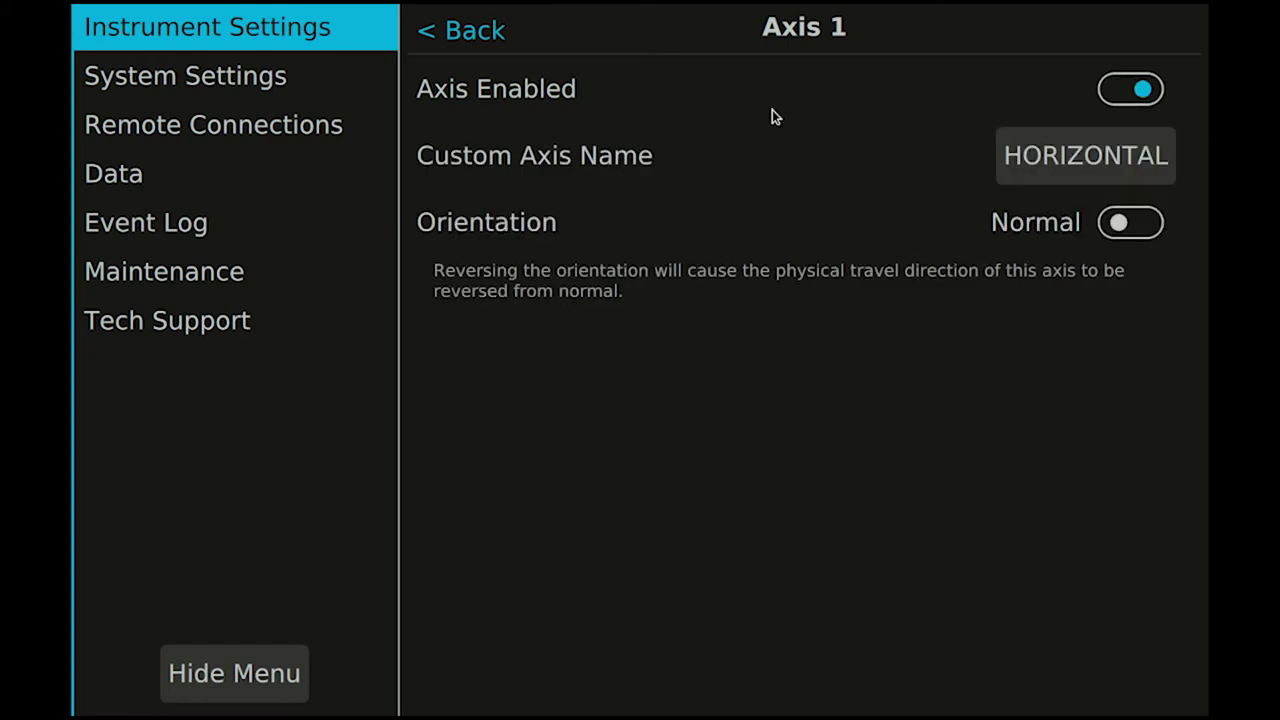
Step: Close the settings and open the VERT waveform voltage keypad with its 0–300 V range
{"action": "left_click", "coordinate": [221, 680]}
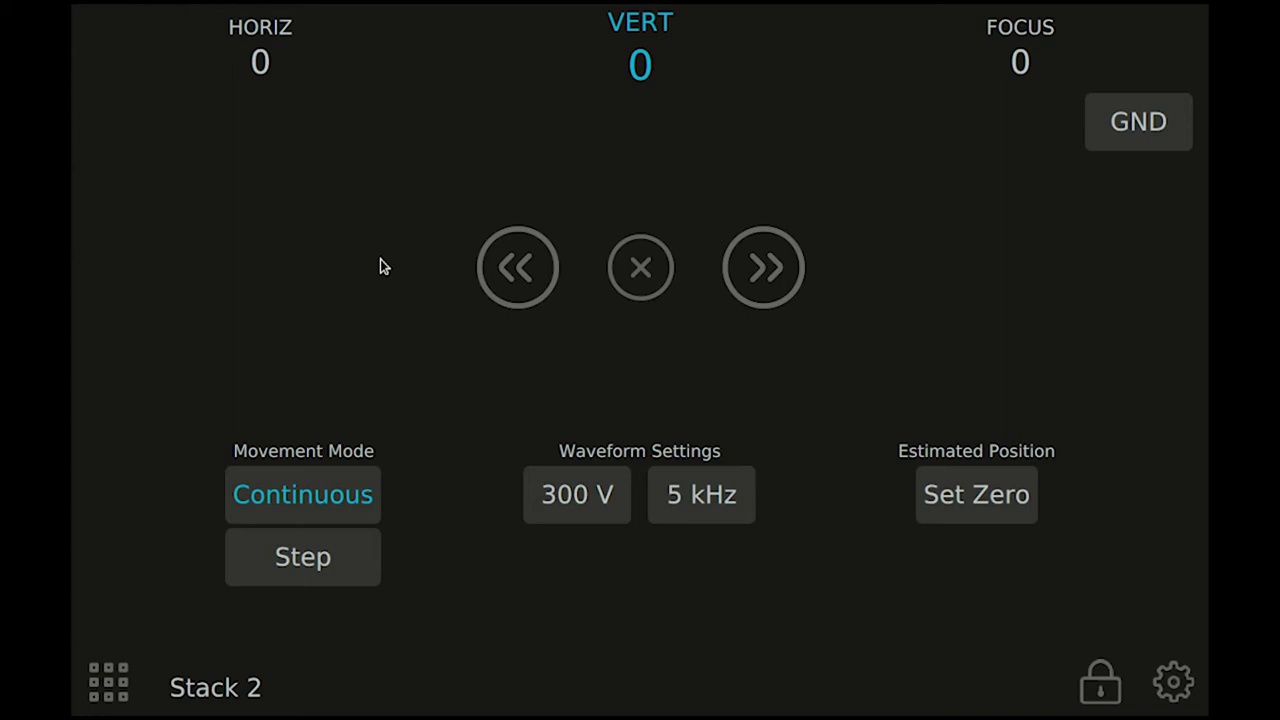
{"action": "left_click", "coordinate": [606, 508]}
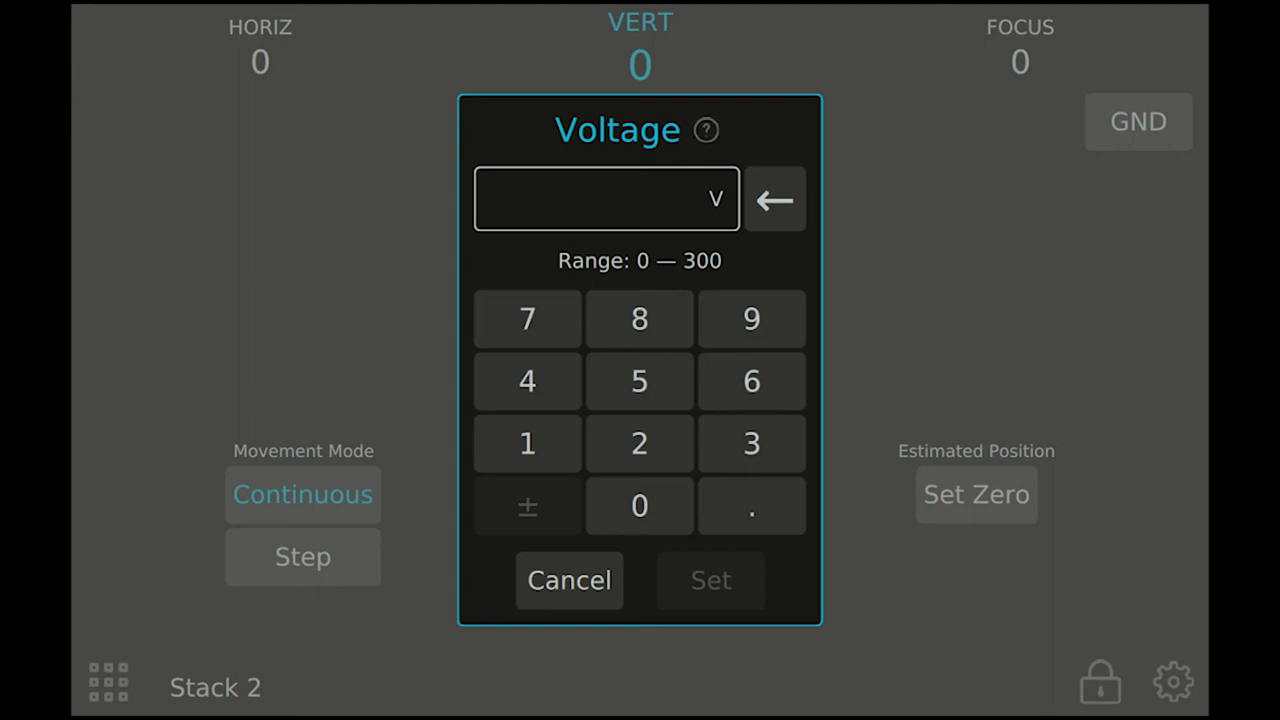
Step: Set the VERT waveform voltage to 300 V
{"action": "left_click", "coordinate": [762, 445]}
{"action": "left_click", "coordinate": [668, 502]}
{"action": "left_click", "coordinate": [668, 502]}
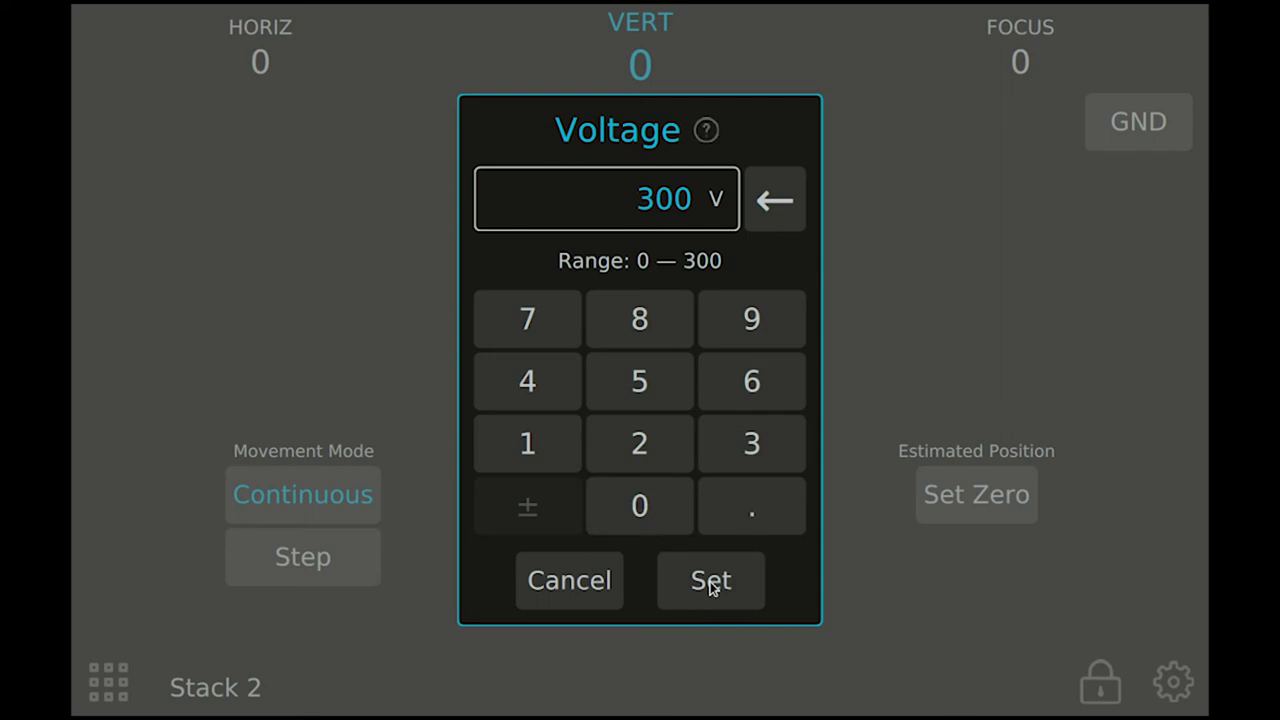
{"action": "left_click", "coordinate": [713, 588]}
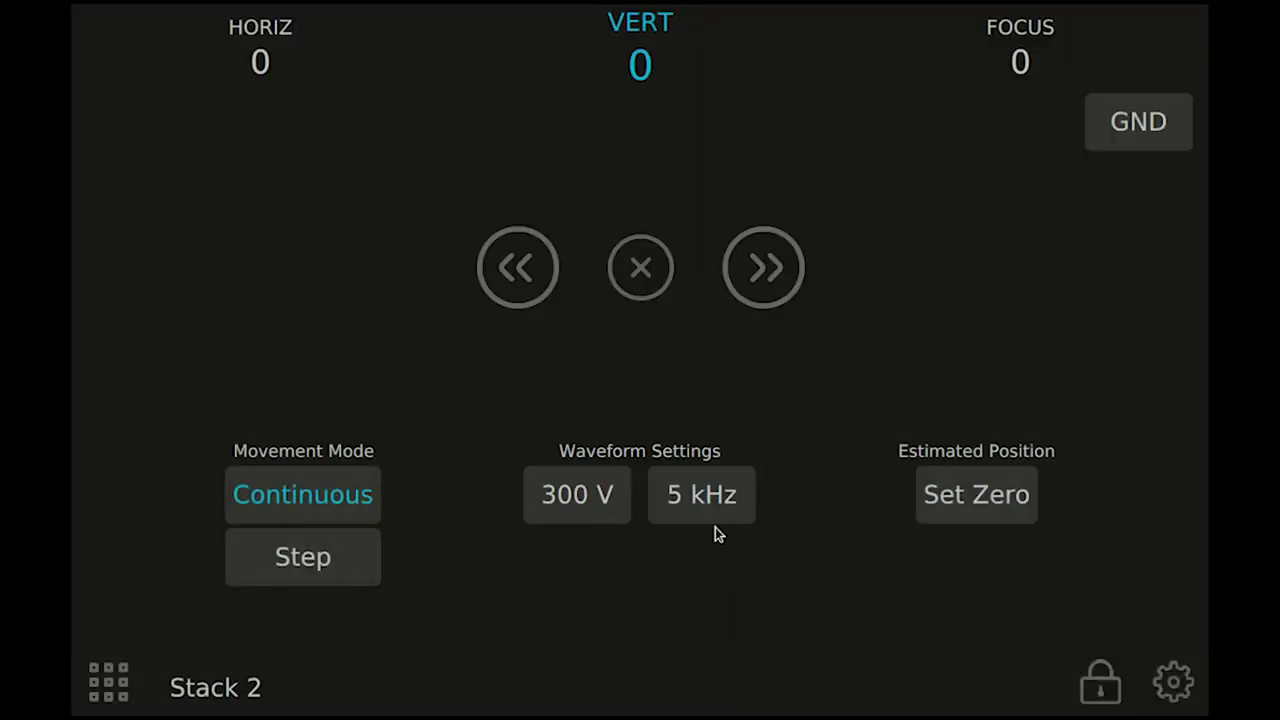
Step: Set the waveform frequency to 10 kHz
{"action": "left_click", "coordinate": [717, 510]}
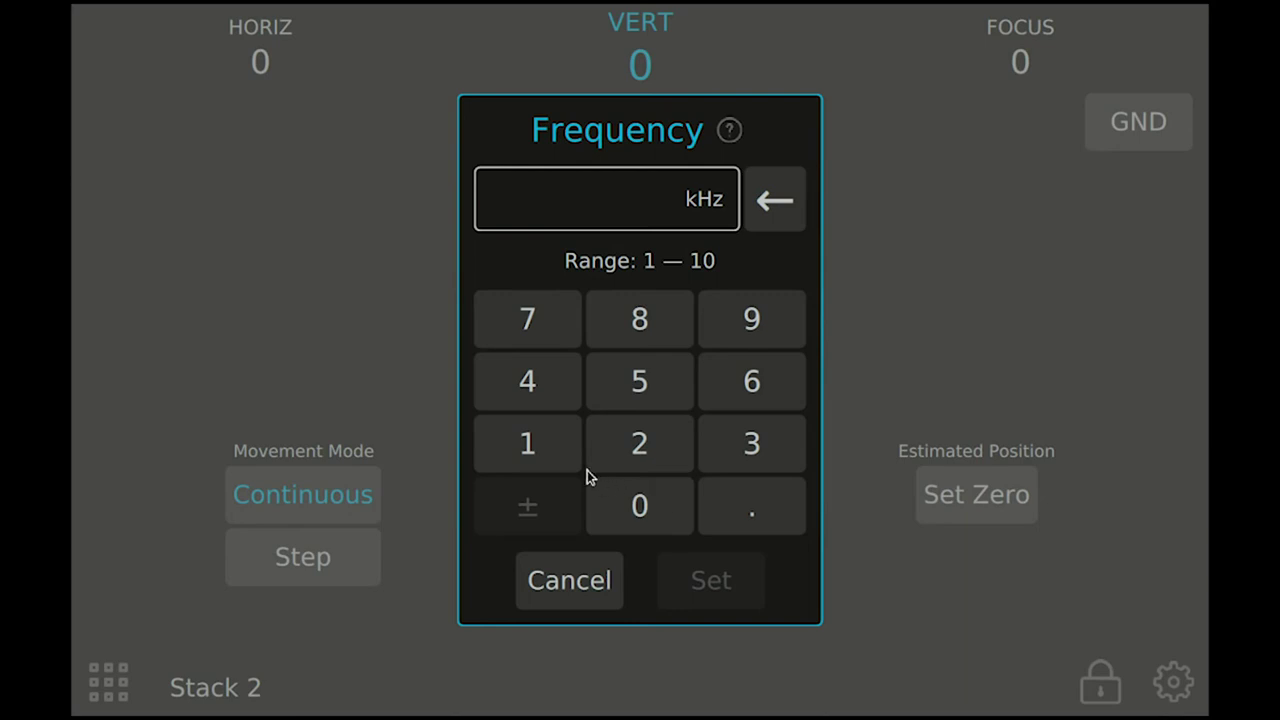
{"action": "left_click", "coordinate": [528, 445]}
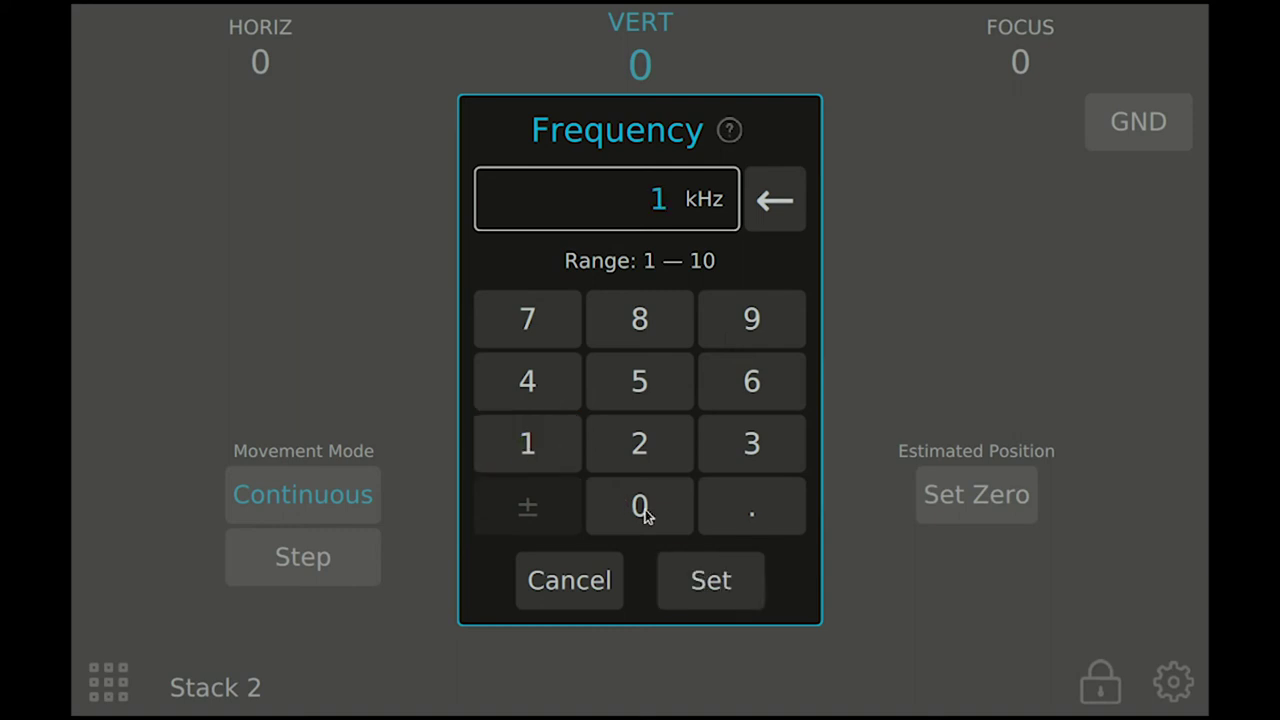
{"action": "left_click", "coordinate": [645, 508]}
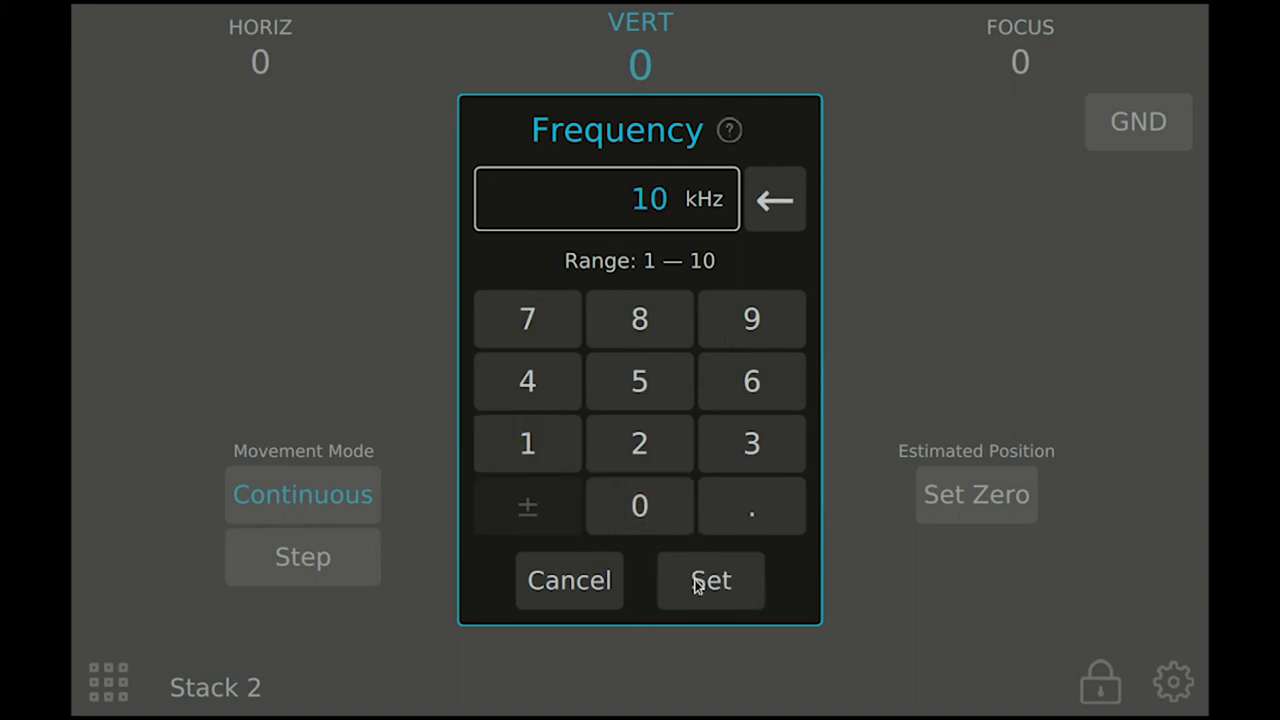
{"action": "left_click", "coordinate": [697, 584]}
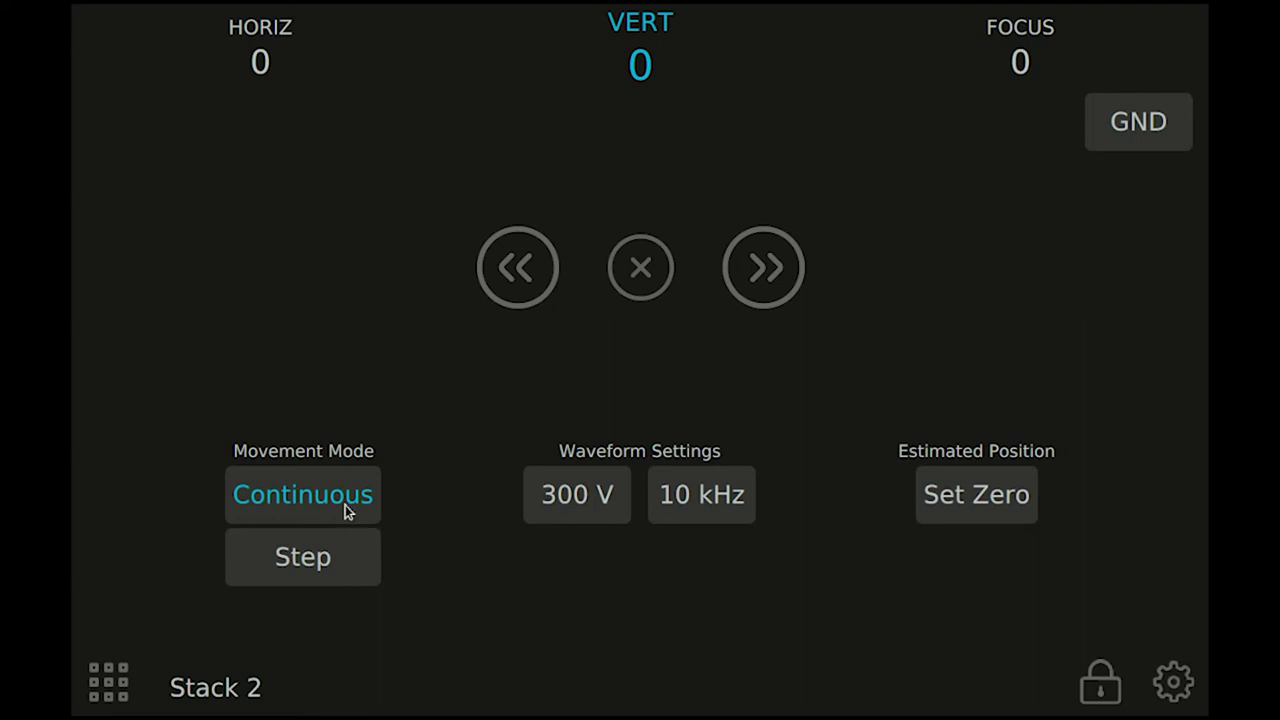
Step: Jog VERT continuously negative, positive to -2600, then negative to -7350, and switch to Step mode
{"action": "left_click", "coordinate": [513, 283]}
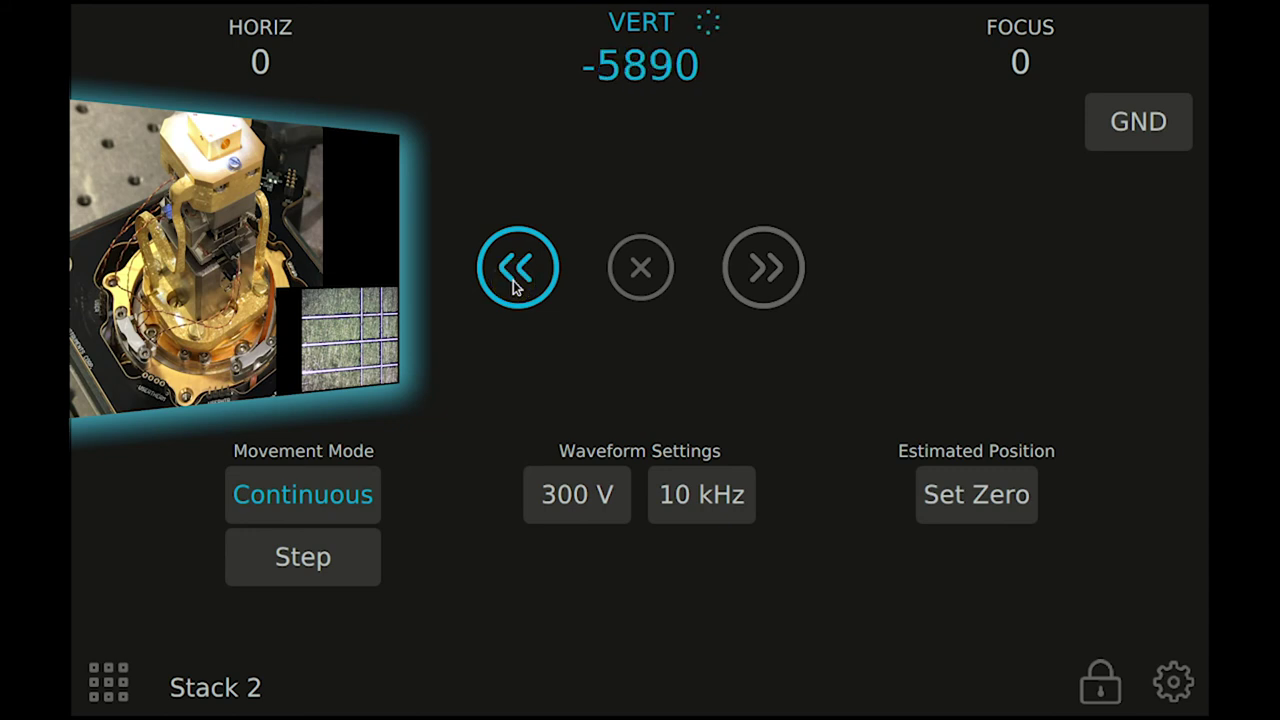
{"action": "left_click", "coordinate": [526, 297]}
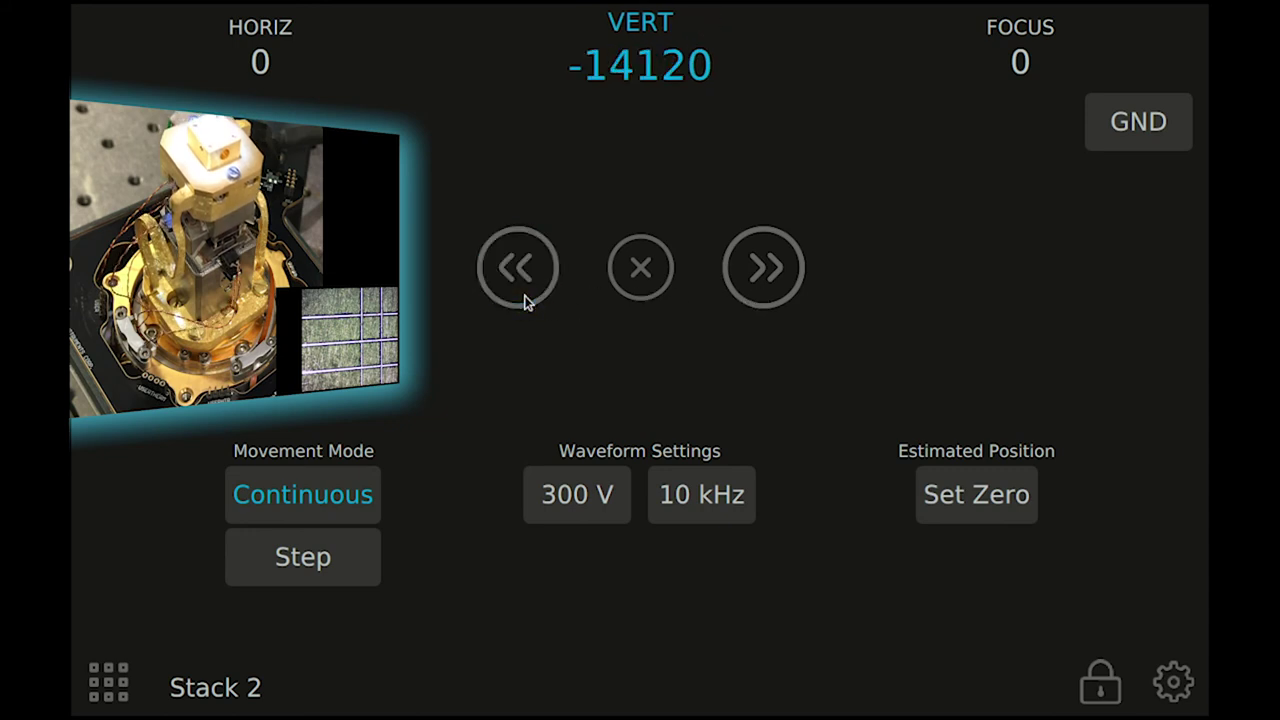
{"action": "left_click", "coordinate": [766, 297]}
{"action": "left_click", "coordinate": [767, 298]}
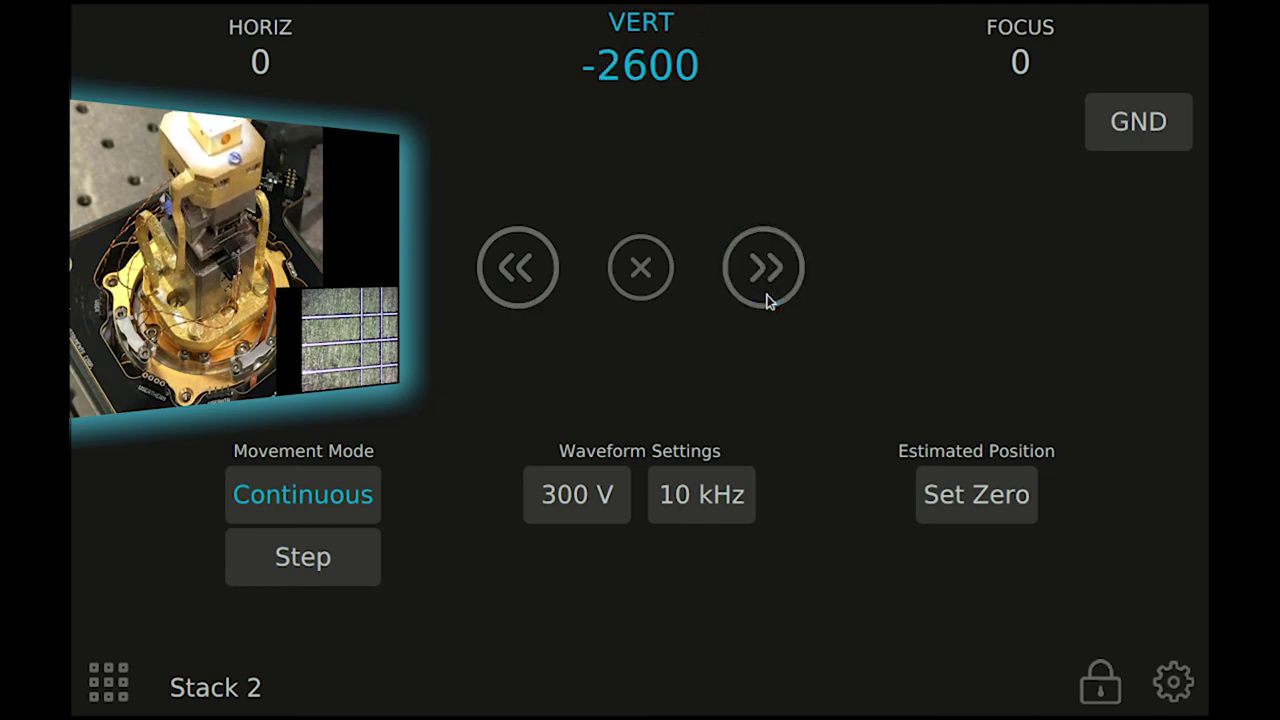
{"action": "left_click", "coordinate": [495, 287]}
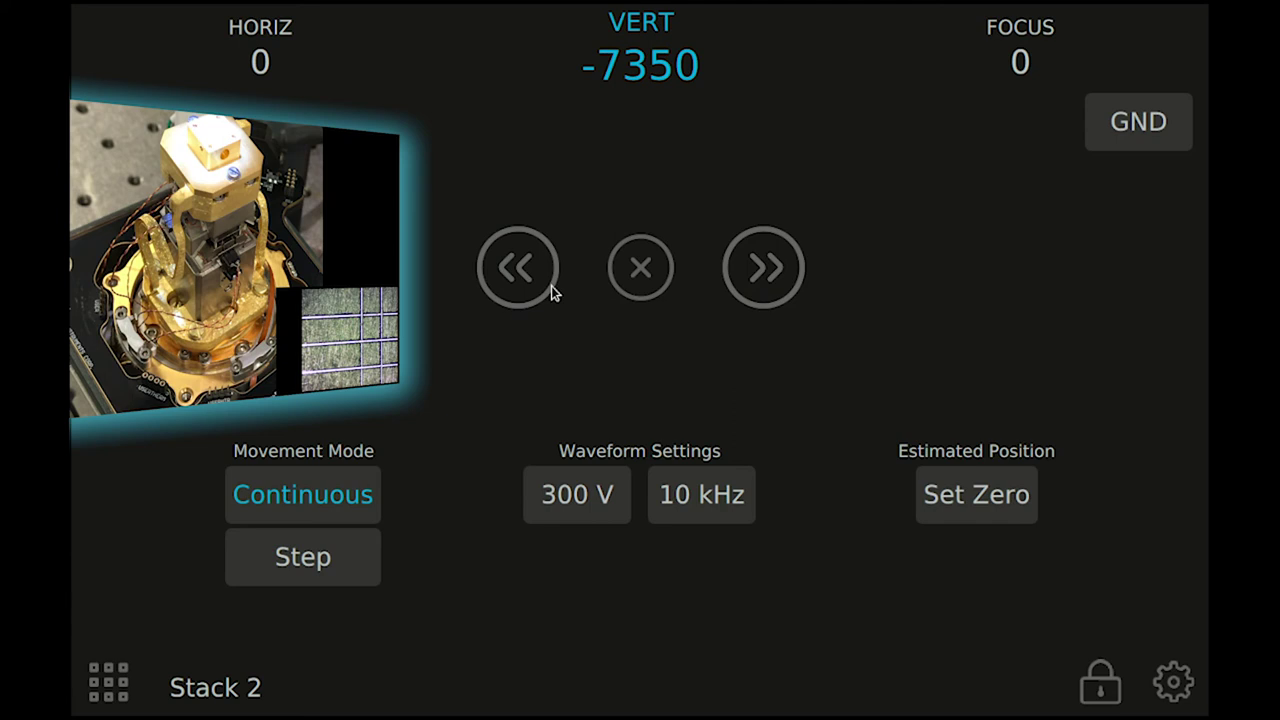
{"action": "left_click", "coordinate": [375, 556]}
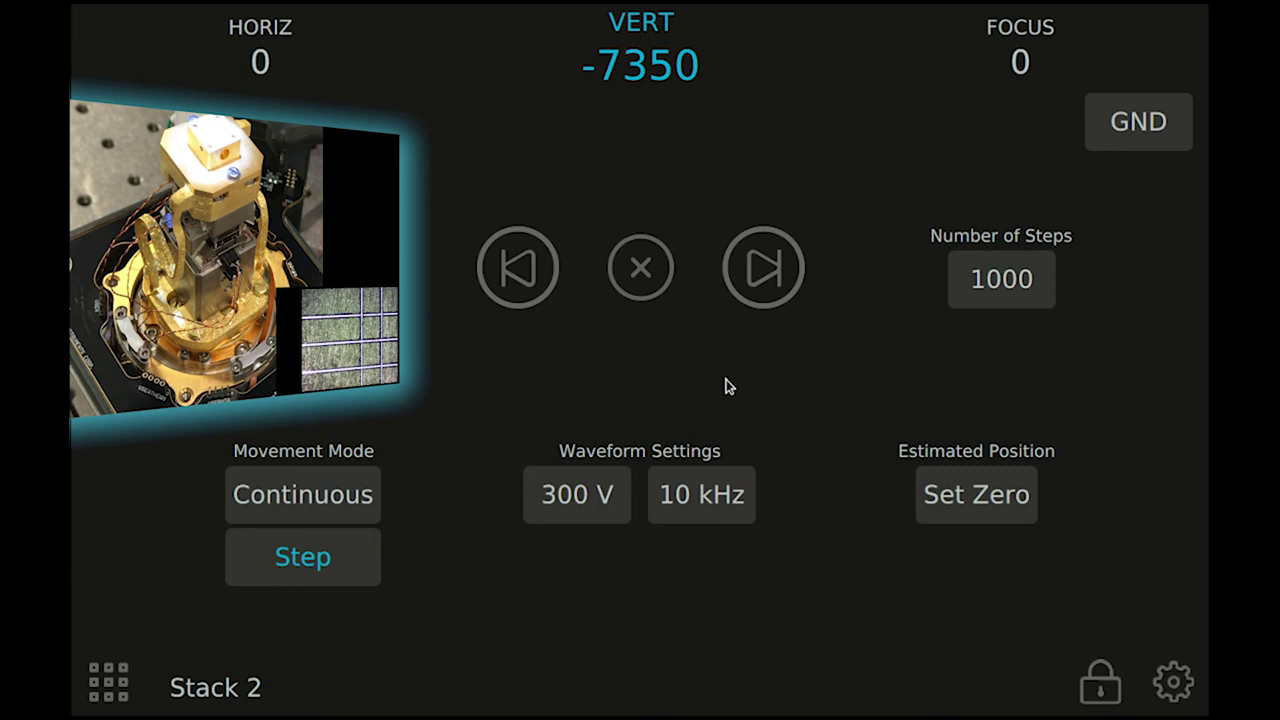
Step: Set VERT's number of steps to 10000
{"action": "left_click", "coordinate": [970, 297]}
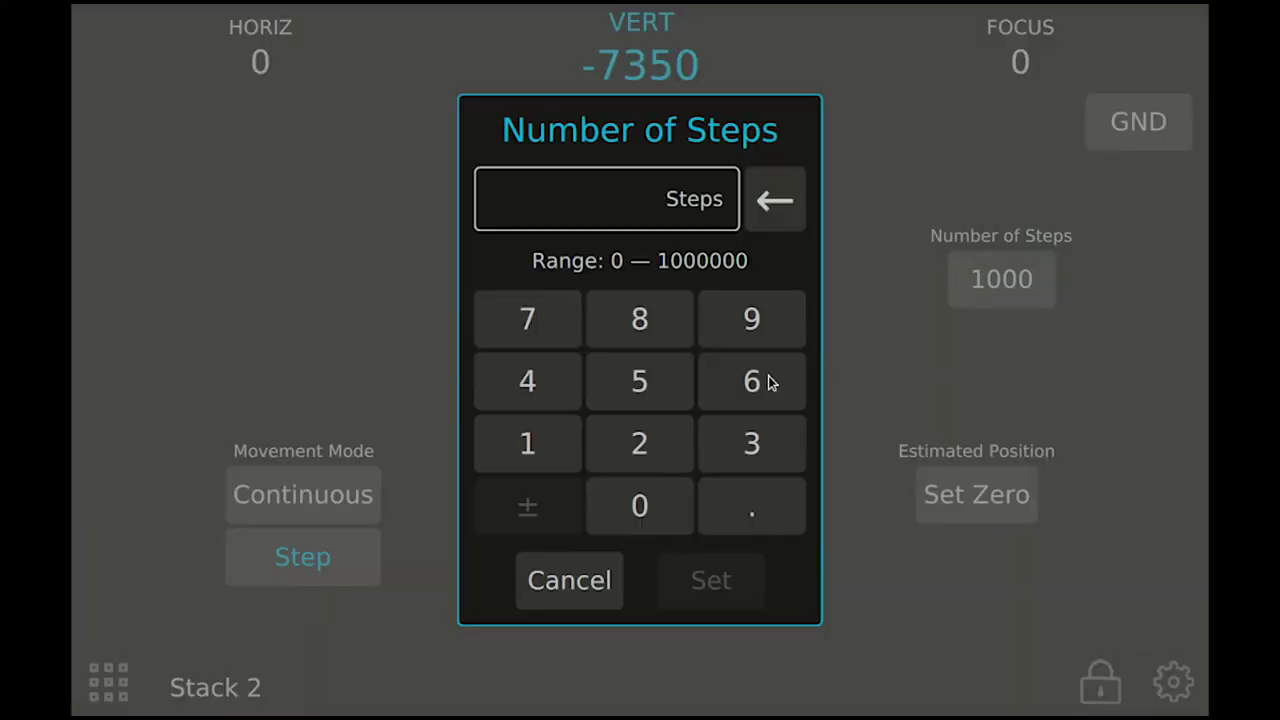
{"action": "left_click", "coordinate": [545, 448]}
{"action": "left_click", "coordinate": [632, 510]}
{"action": "left_click", "coordinate": [632, 510]}
{"action": "left_click", "coordinate": [632, 510]}
{"action": "left_click", "coordinate": [632, 510]}
{"action": "left_click", "coordinate": [708, 583]}
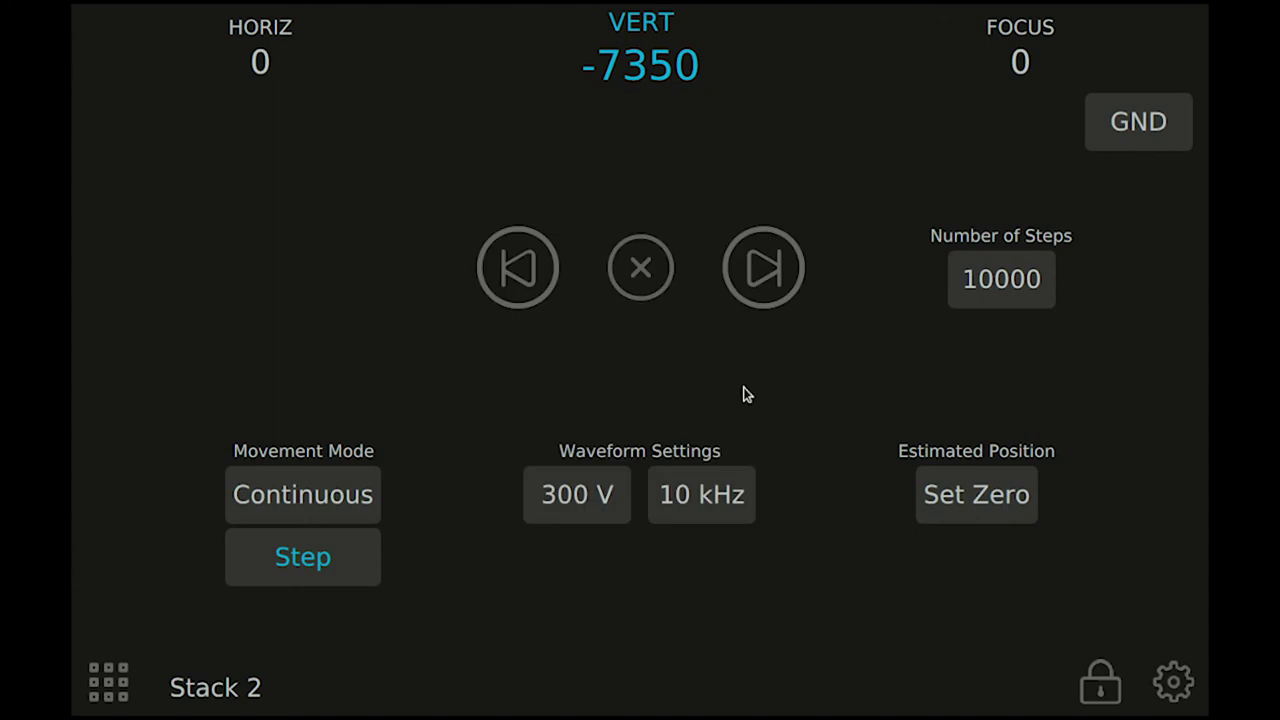
Step: Step VERT forward once and back three times by 10000, ending at -27350
{"action": "left_click", "coordinate": [765, 287]}
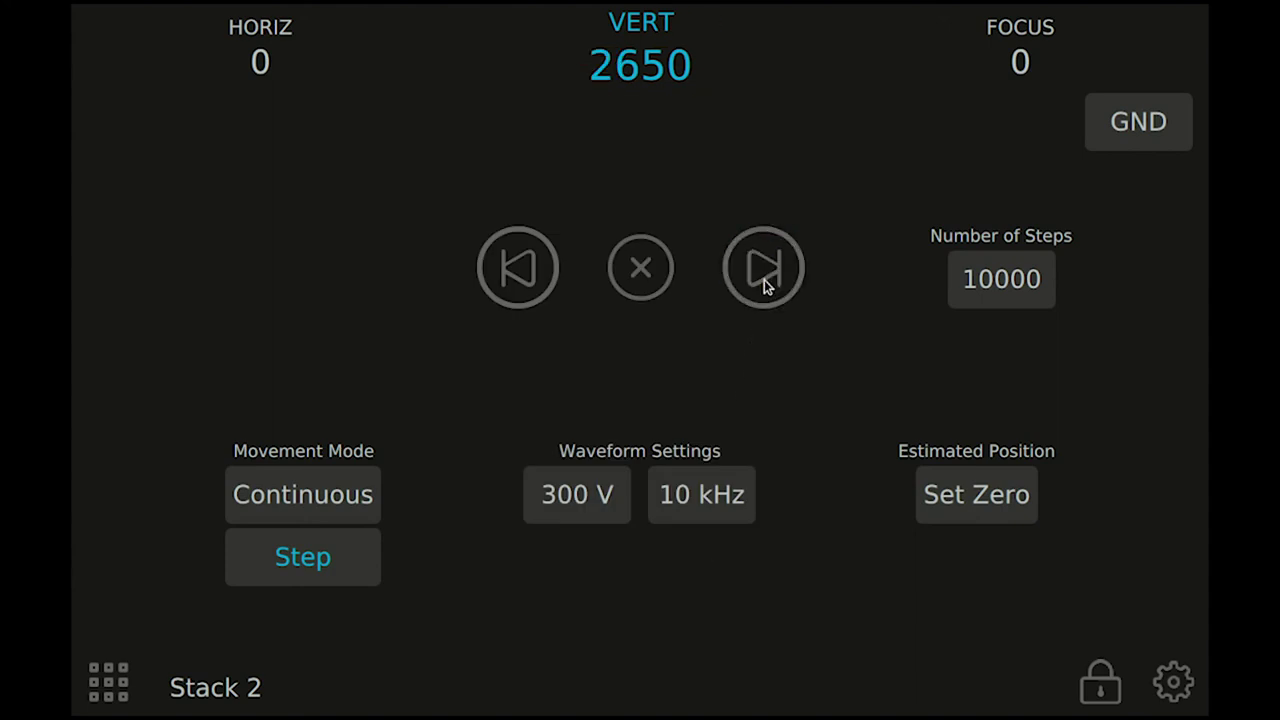
{"action": "left_click", "coordinate": [538, 282]}
{"action": "left_click", "coordinate": [538, 282]}
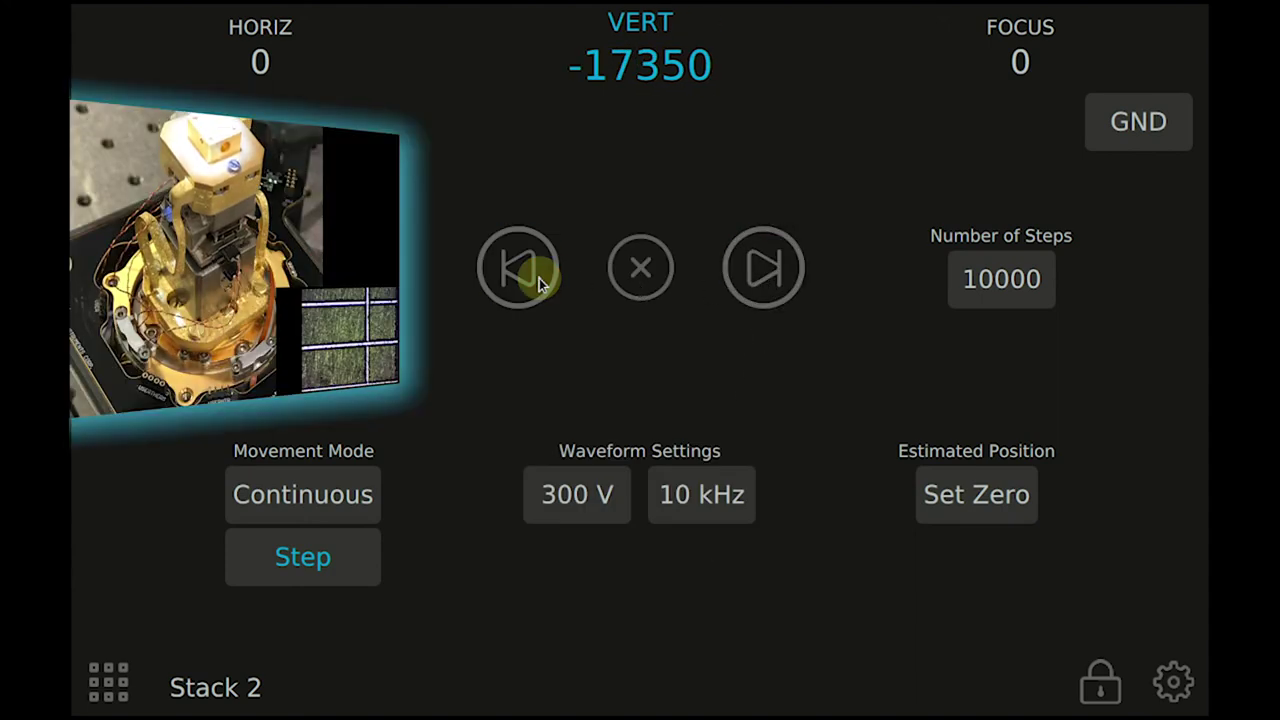
{"action": "left_click", "coordinate": [538, 282]}
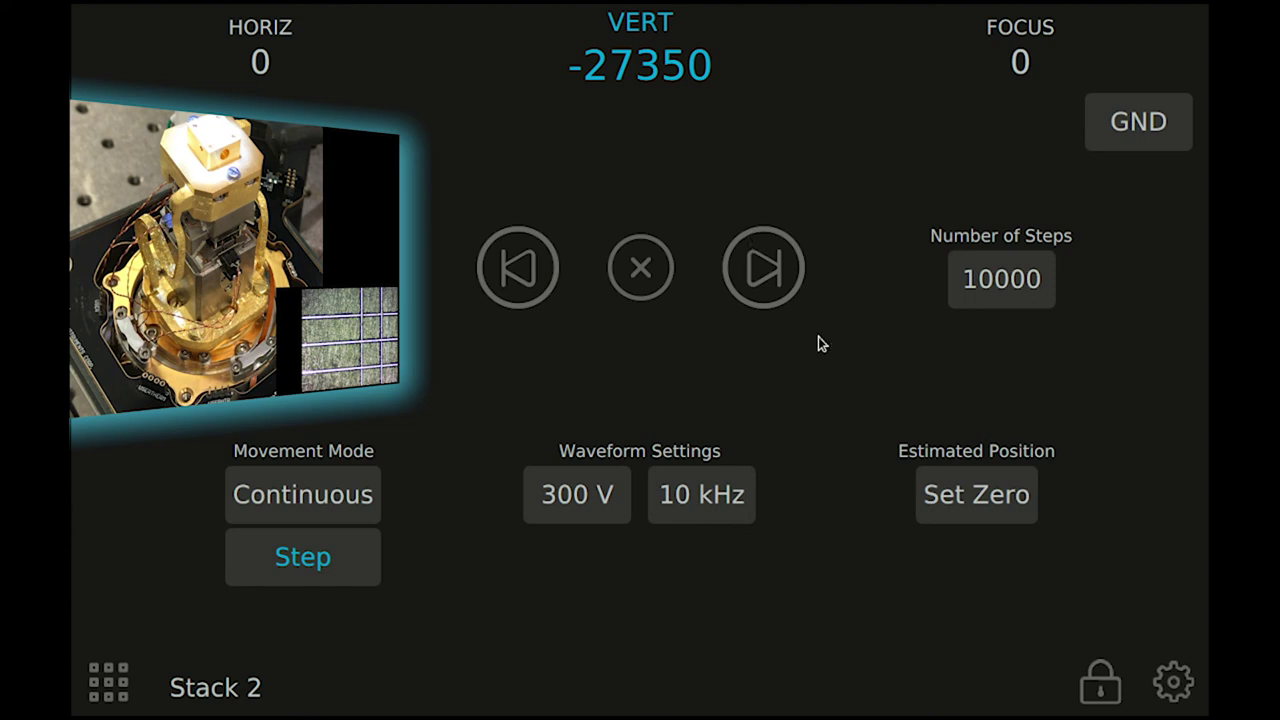
Step: Zero VERT's estimated position, then step it forward three times in 10000-step moves to 30000
{"action": "left_click", "coordinate": [966, 528]}
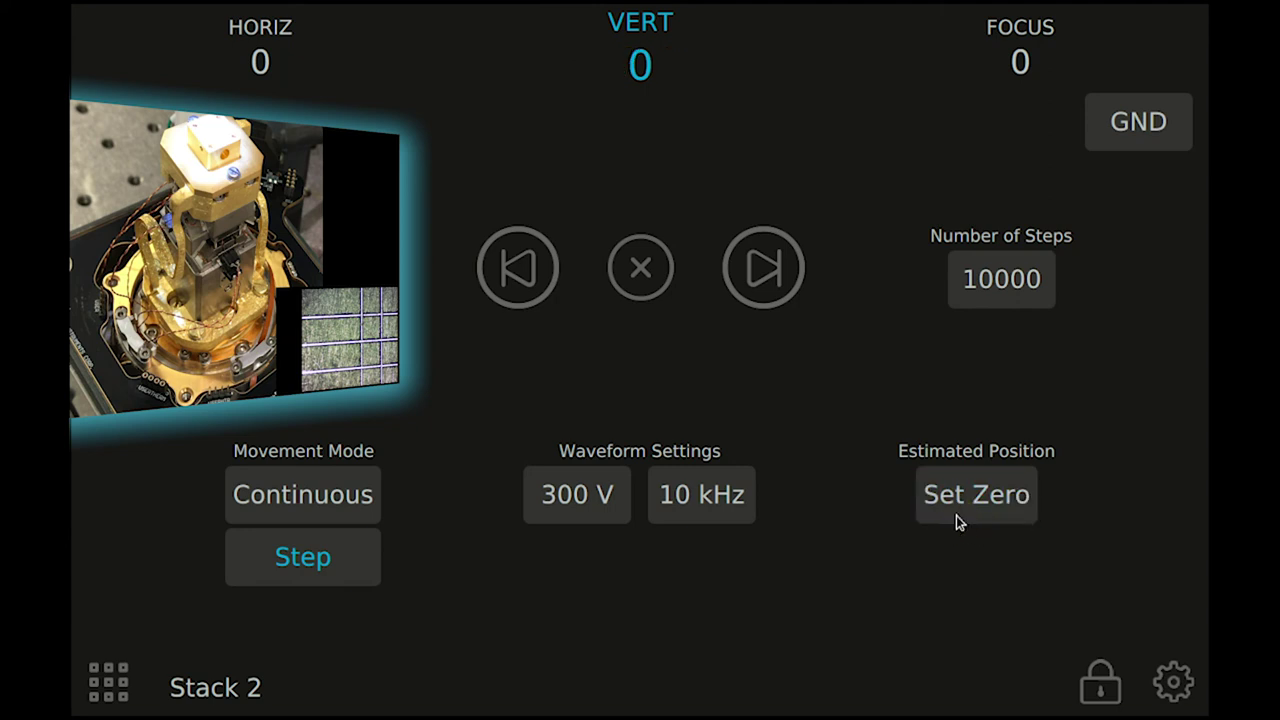
{"action": "left_click", "coordinate": [780, 279]}
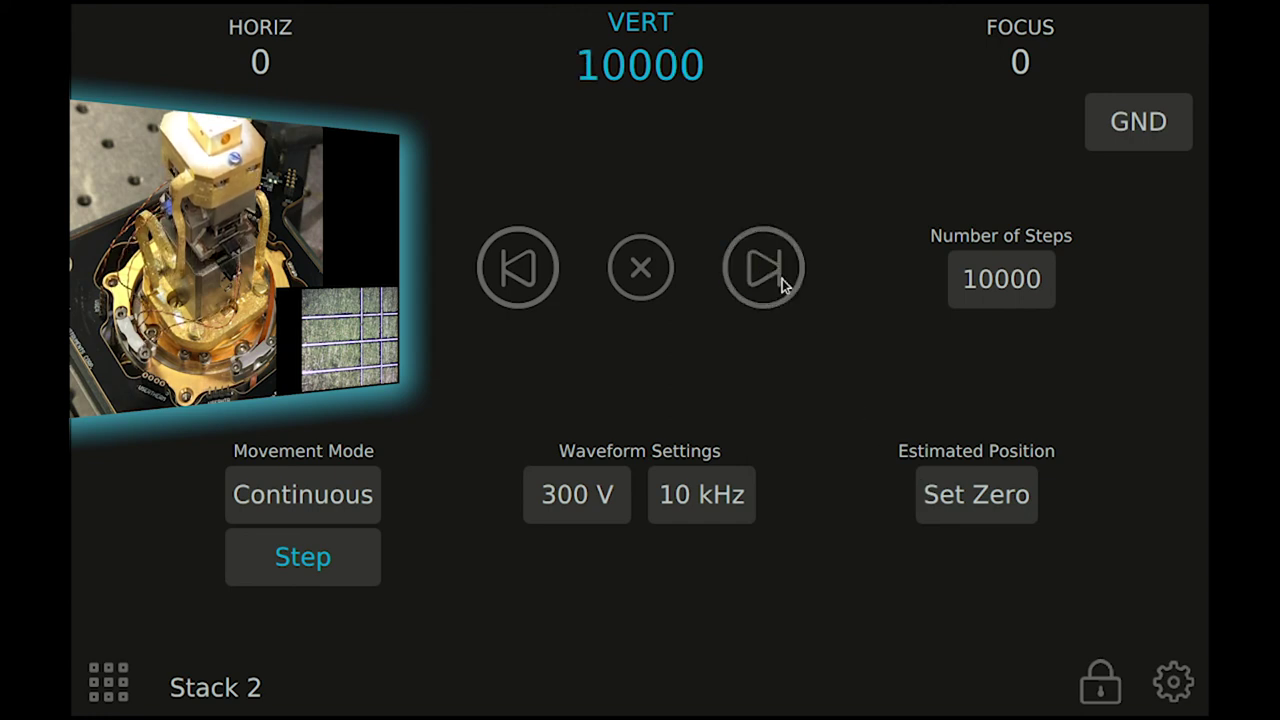
{"action": "left_click", "coordinate": [782, 279]}
{"action": "left_click", "coordinate": [782, 279]}
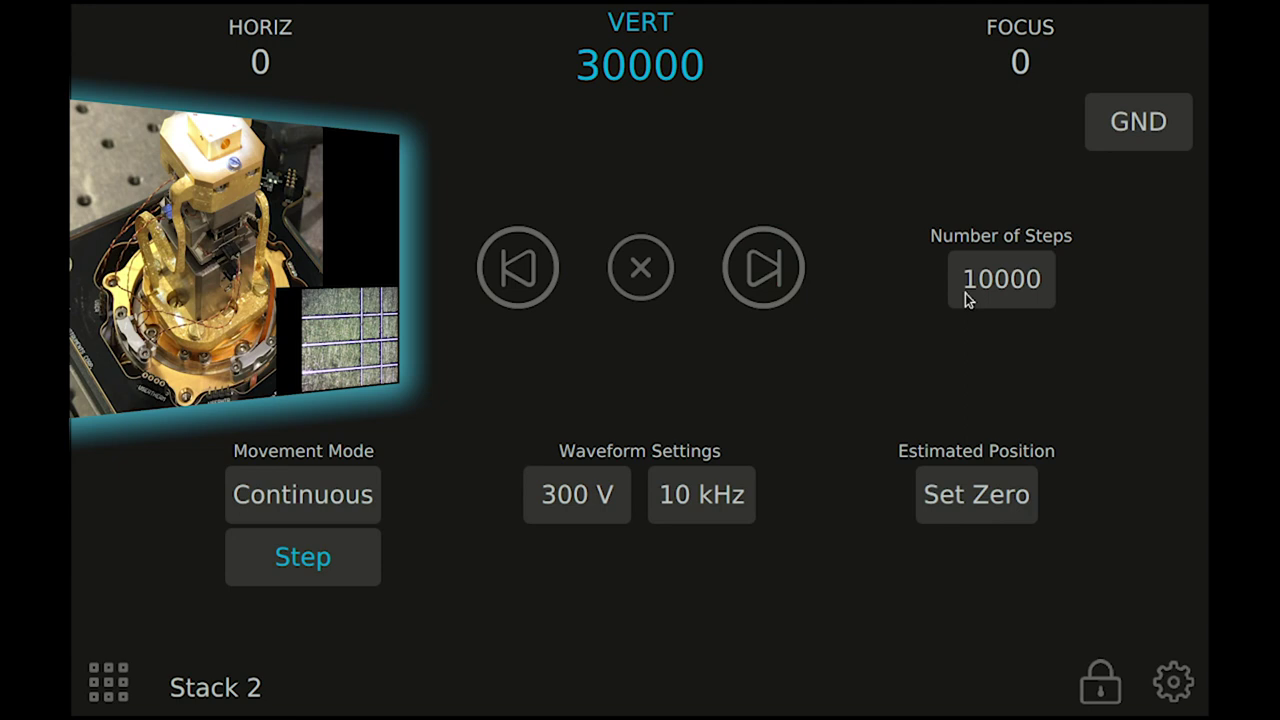
Step: Set the number of steps to 500000, then step VERT back to -470000 and forward to 30000
{"action": "left_click", "coordinate": [1000, 285]}
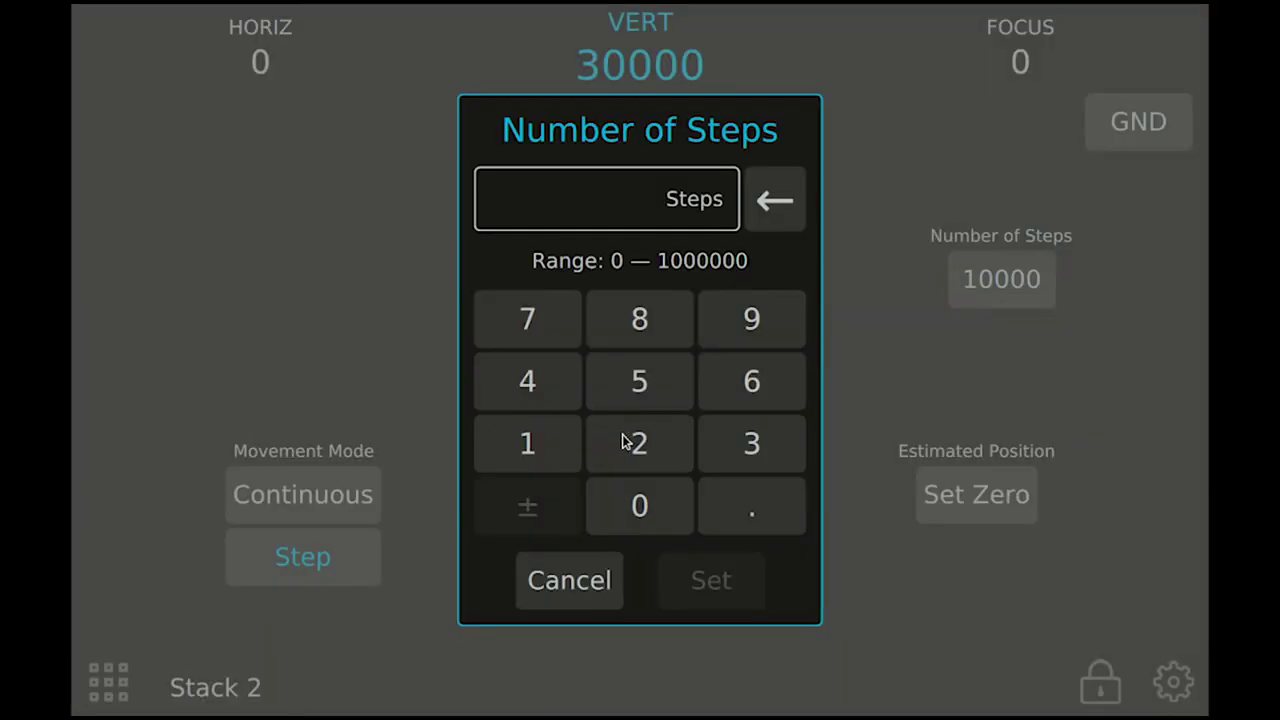
{"action": "left_click", "coordinate": [620, 385]}
{"action": "left_click", "coordinate": [634, 492]}
{"action": "left_click", "coordinate": [634, 492]}
{"action": "left_click", "coordinate": [634, 495]}
{"action": "left_click", "coordinate": [634, 497]}
{"action": "left_click", "coordinate": [634, 497]}
{"action": "left_click", "coordinate": [702, 577]}
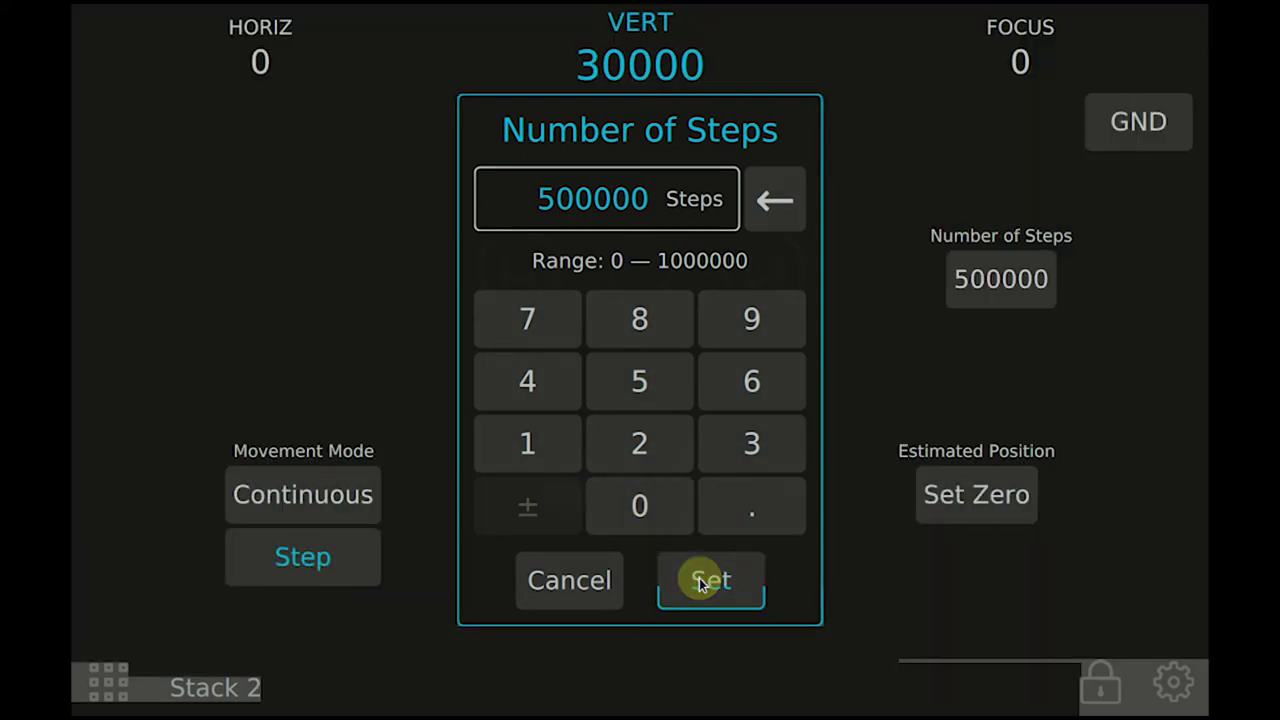
{"action": "left_click", "coordinate": [545, 272]}
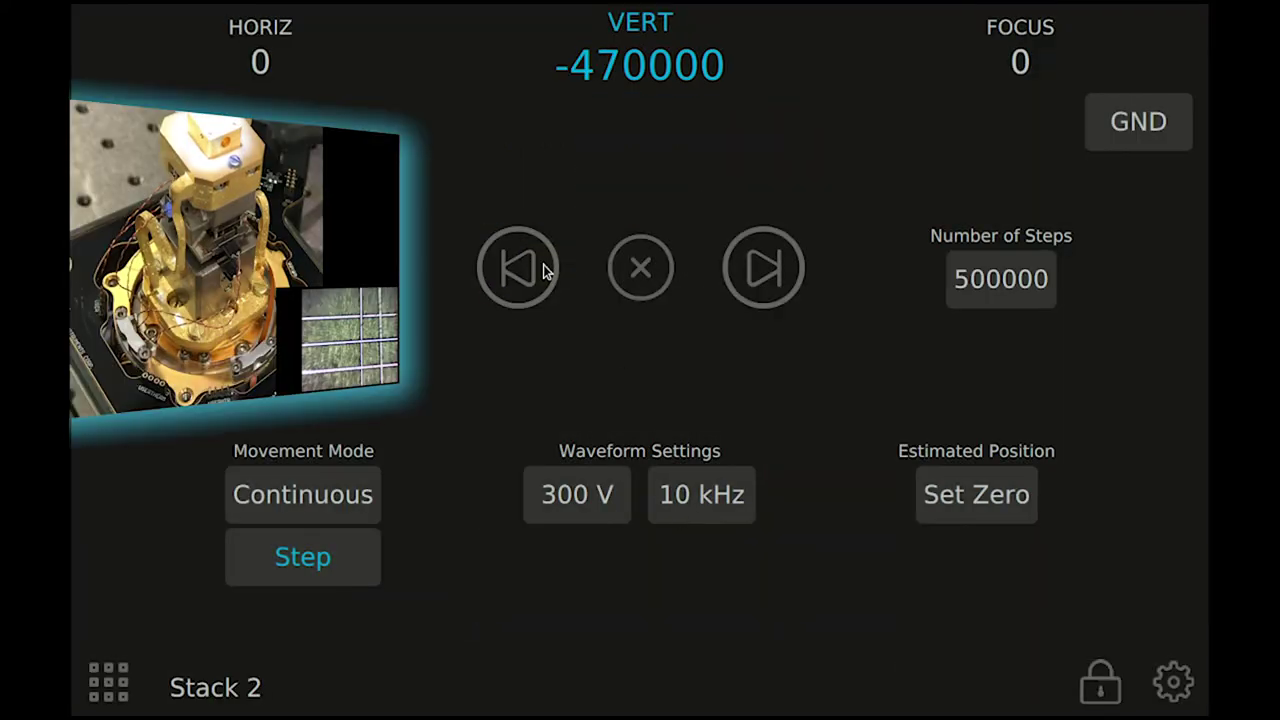
{"action": "left_click", "coordinate": [764, 270]}
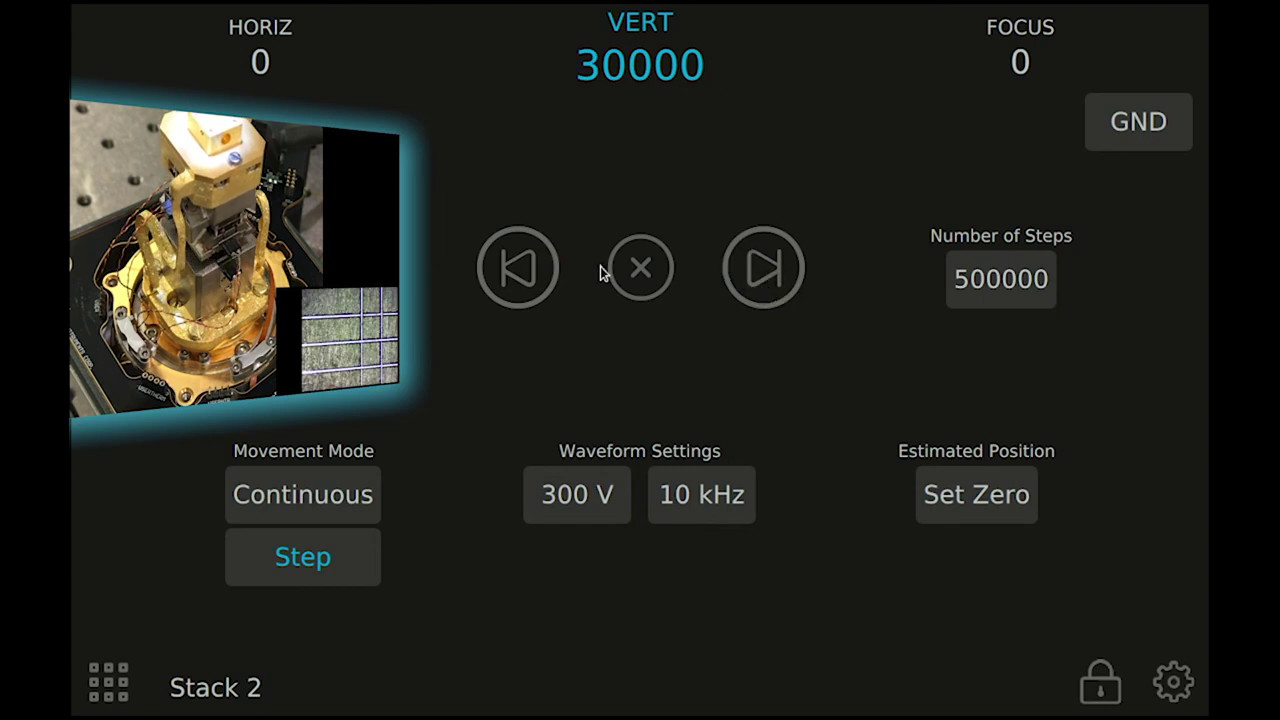
Step: Select the HORIZ axis of Stack 2 as the active axis
{"action": "left_click", "coordinate": [260, 62]}
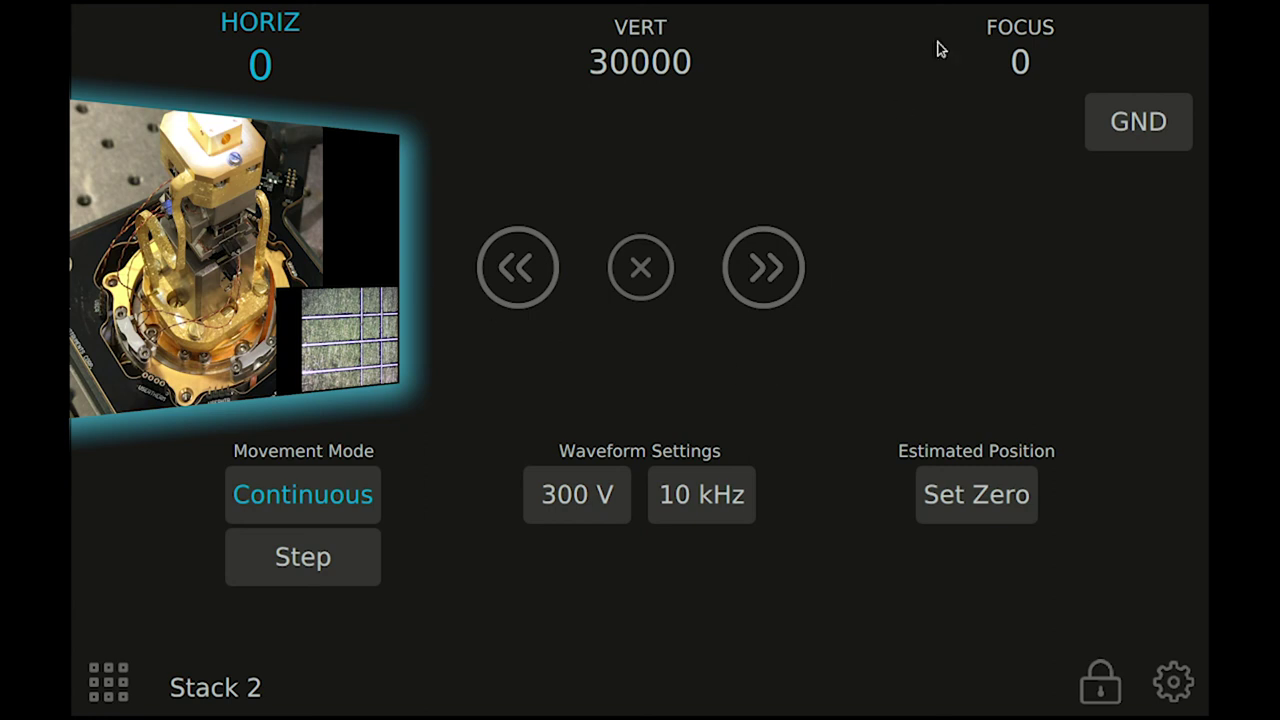
Step: Ground all Stack 2 positioner axes with GND
{"action": "left_click", "coordinate": [1107, 140]}
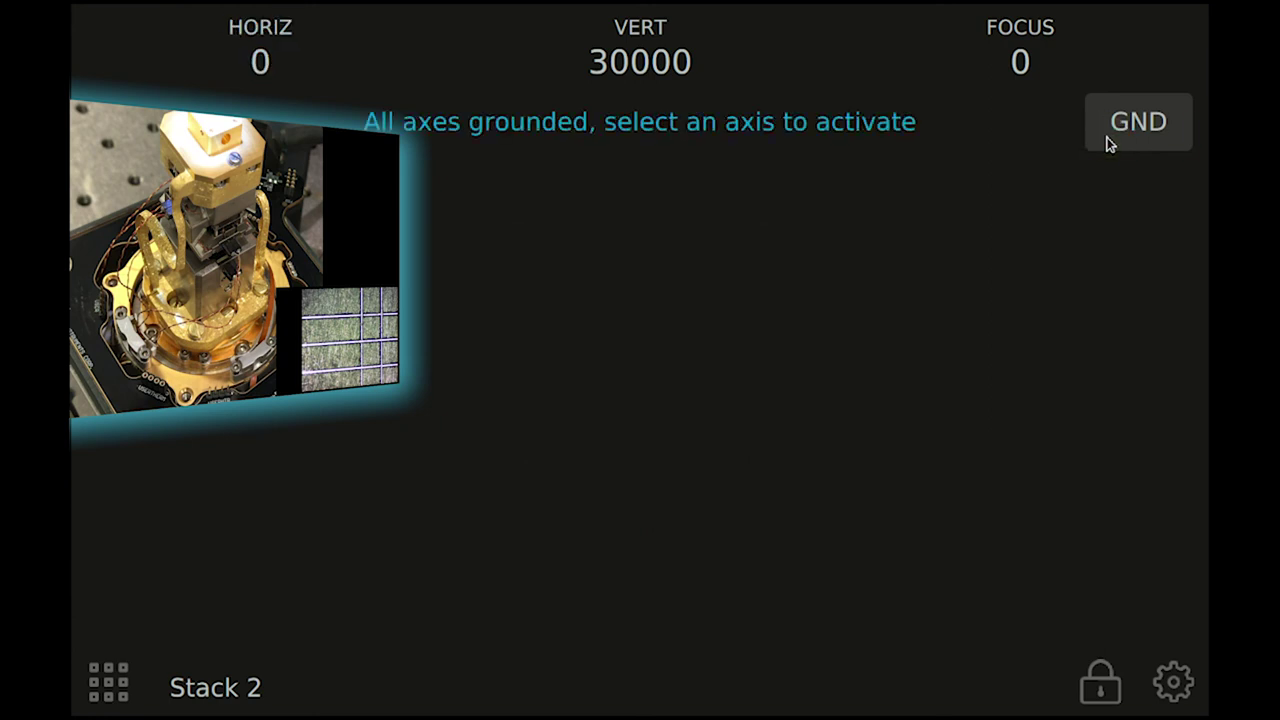